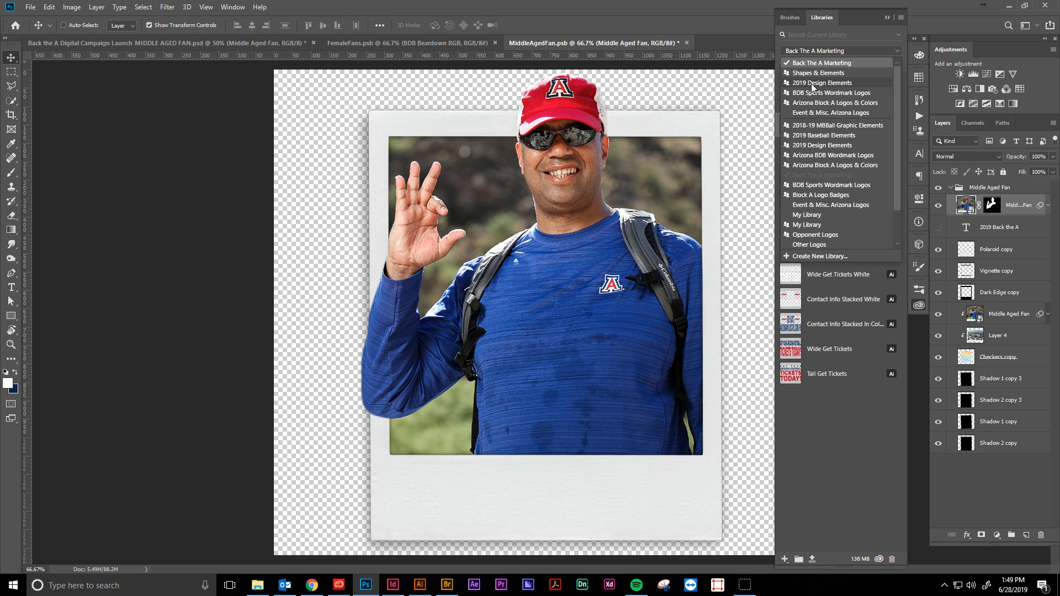
Step: Place the BDB Beardown RGB graphic from the BDB Sports Wordmark Logos library directly beneath the top Middle Aged Fan layer
click(811, 92)
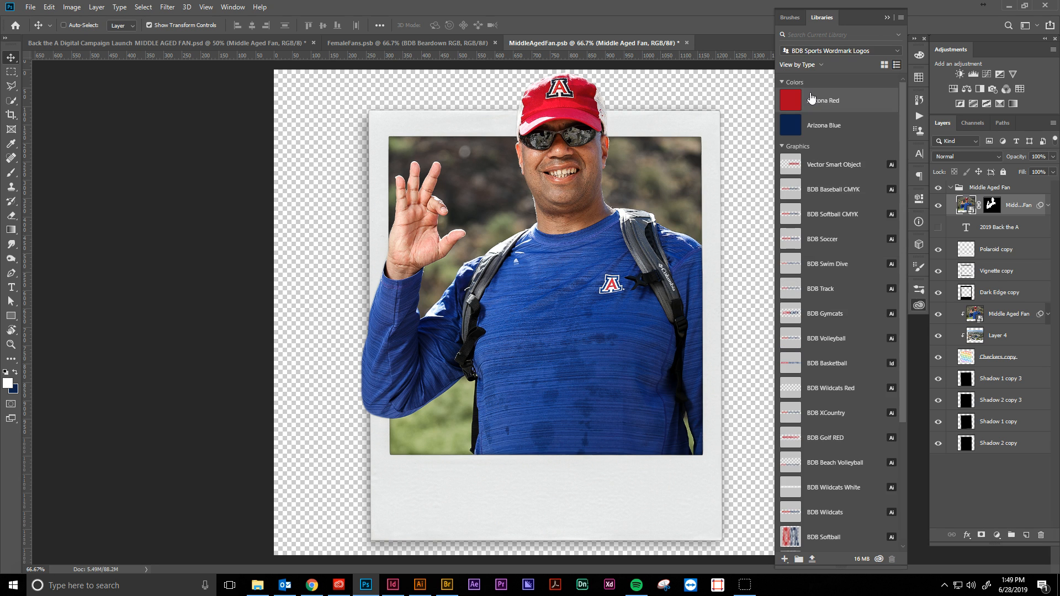
scroll(828, 290, down, 3)
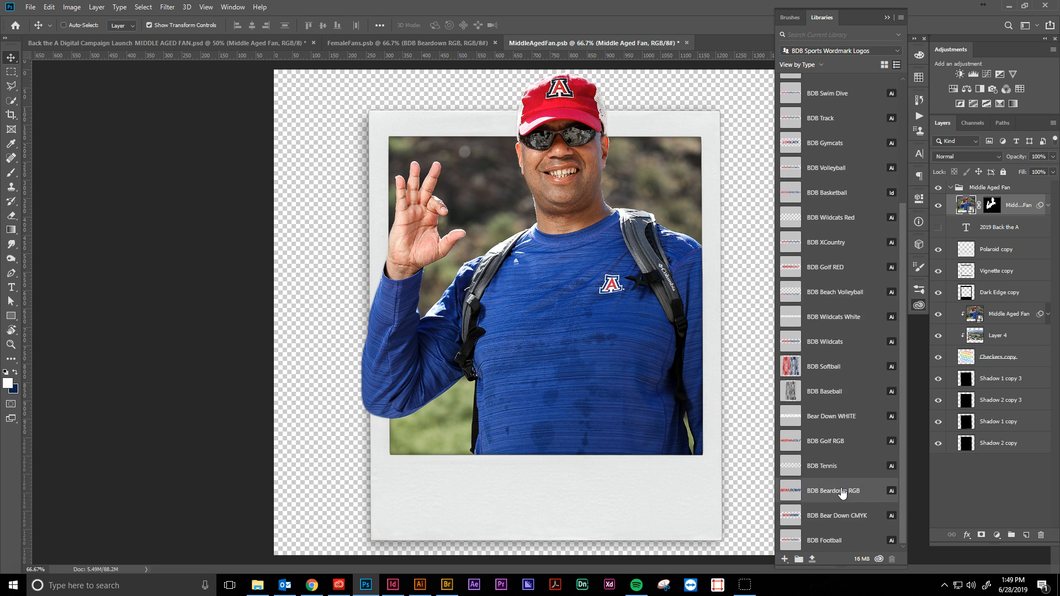
drag(827, 493, 973, 217)
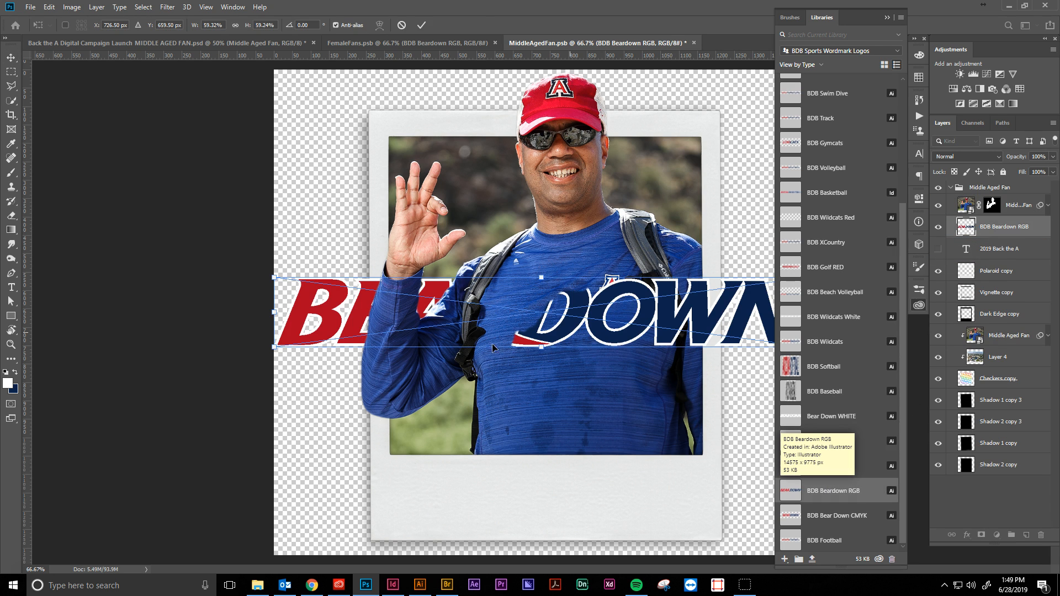
Step: Scale the Bear Down wordmark down to fit the Polaroid's blank lower border and commit its placement there
drag(543, 275, 553, 490)
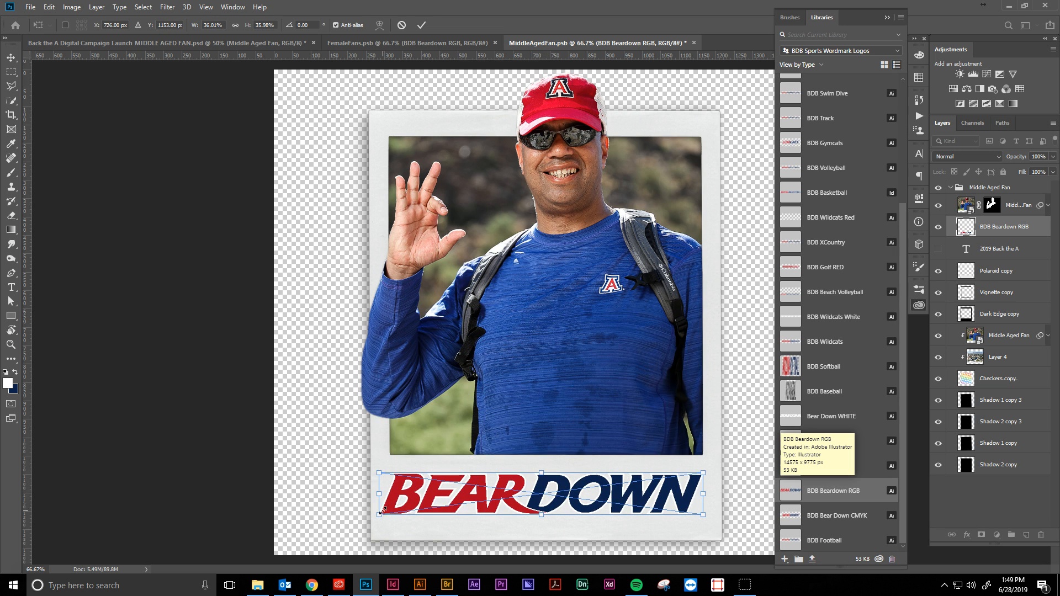
drag(380, 512, 385, 514)
drag(678, 497, 669, 500)
key(Return)
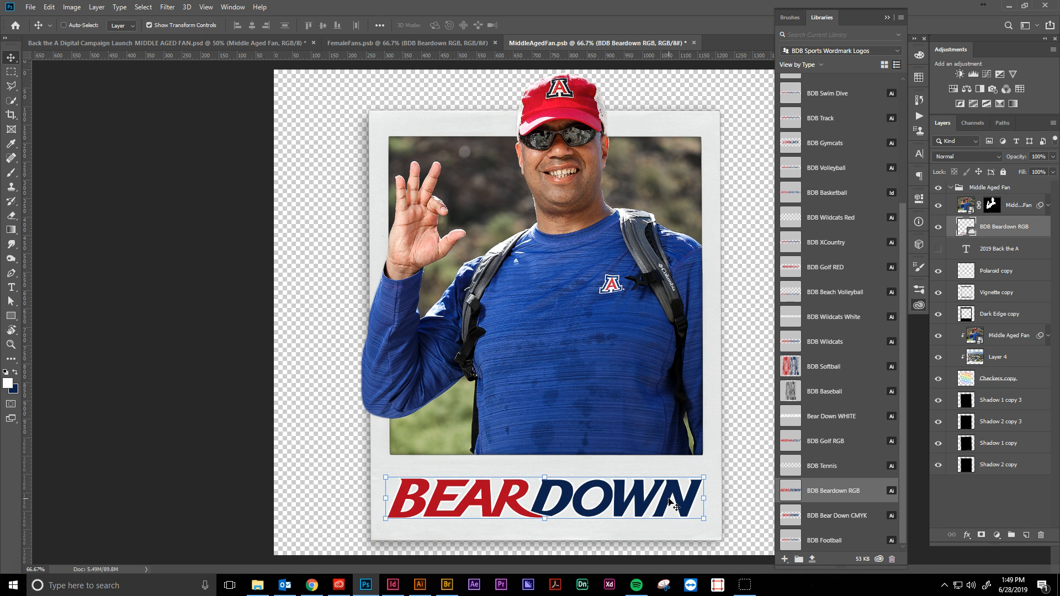
Step: Save MiddleAgedFan.psb, switch to Back the A Digital Campaign Launch MIDDLE AGED FAN.psd and save that document too
key(ctrl+s)
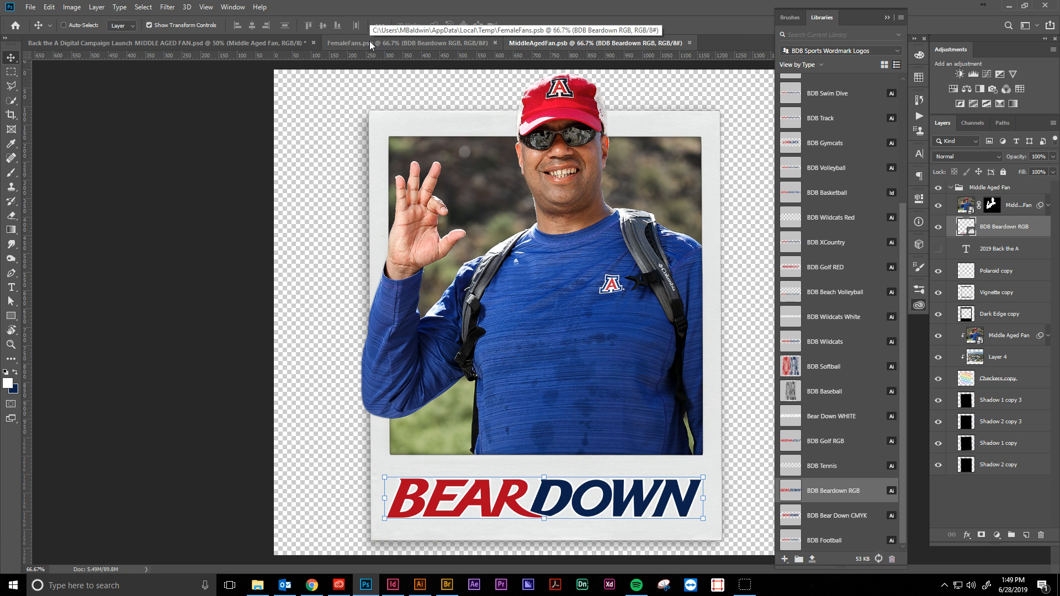
click(286, 45)
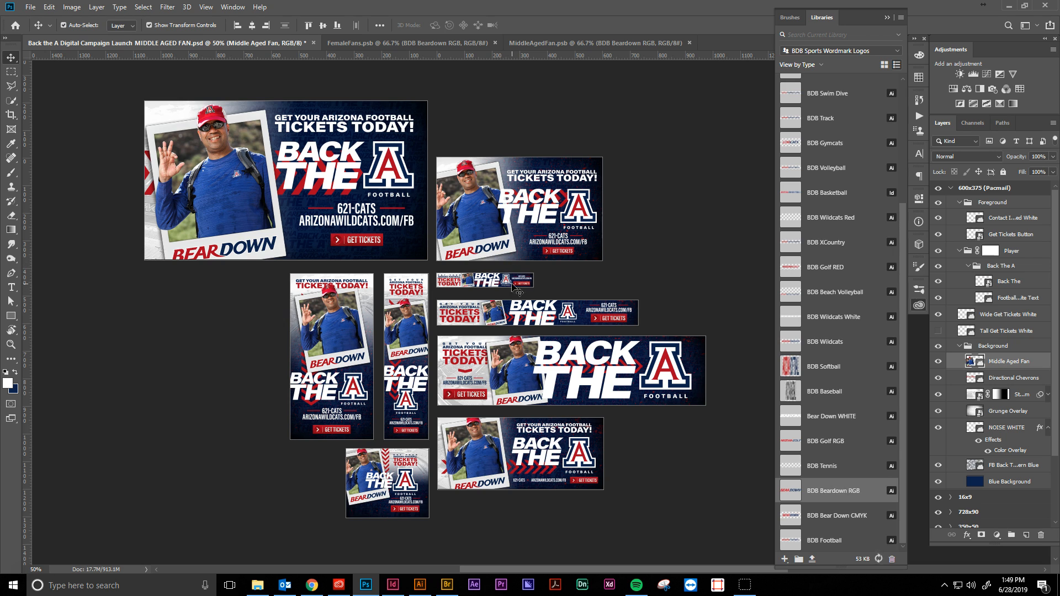
key(ctrl+s)
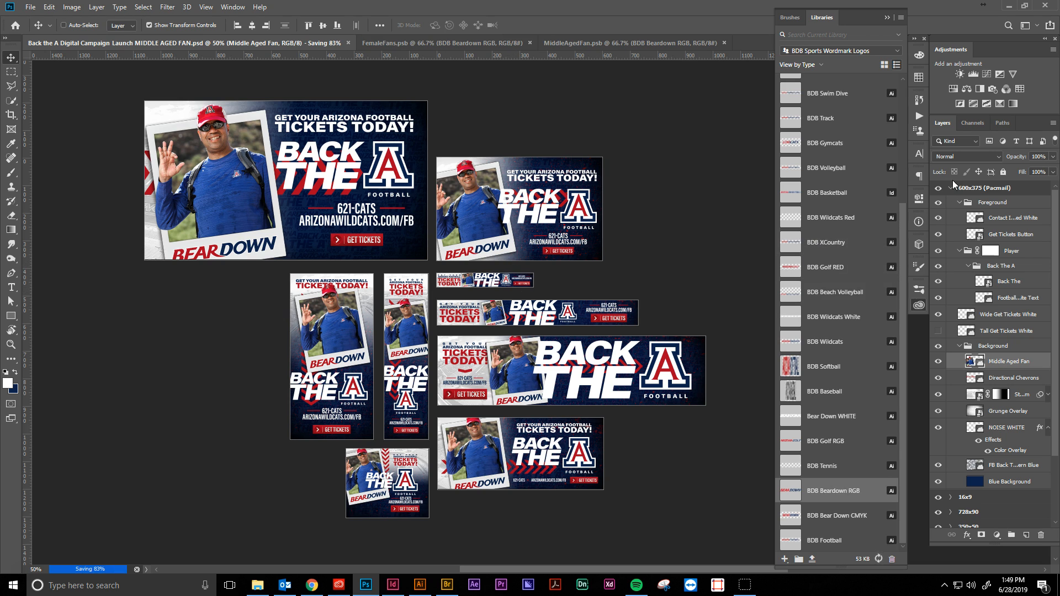
Step: Select all artboards from 600x375 (Pacmail) through 160x600 and open the Artboards To Files export
click(951, 188)
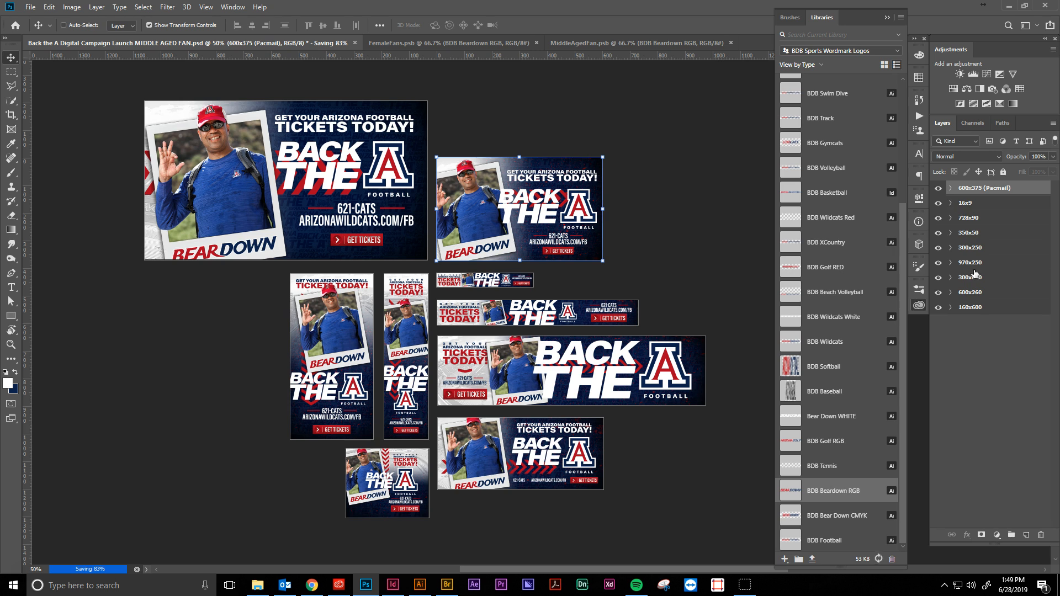
shift+click(972, 307)
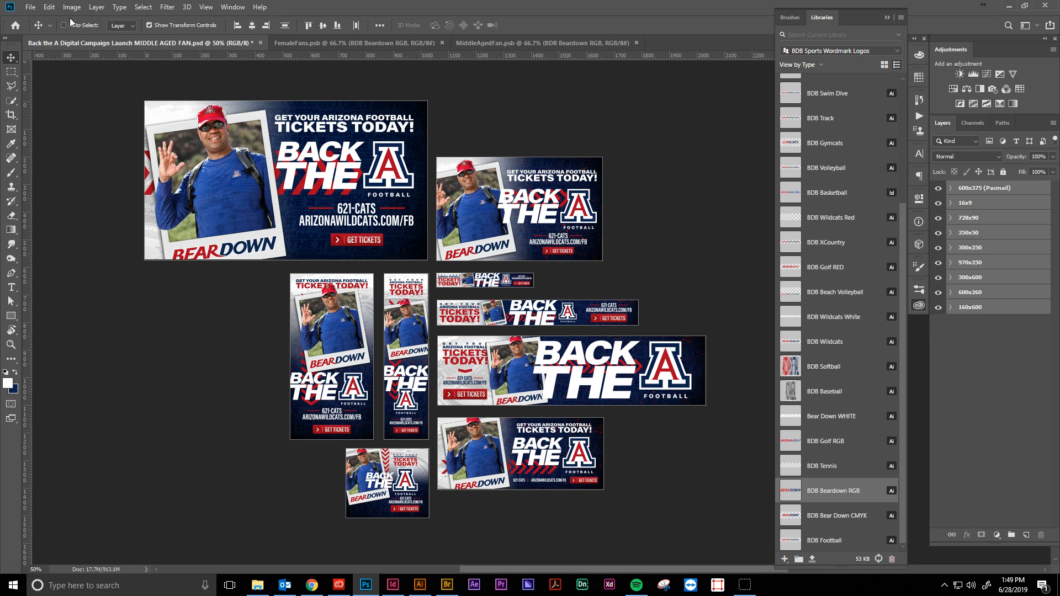
click(32, 7)
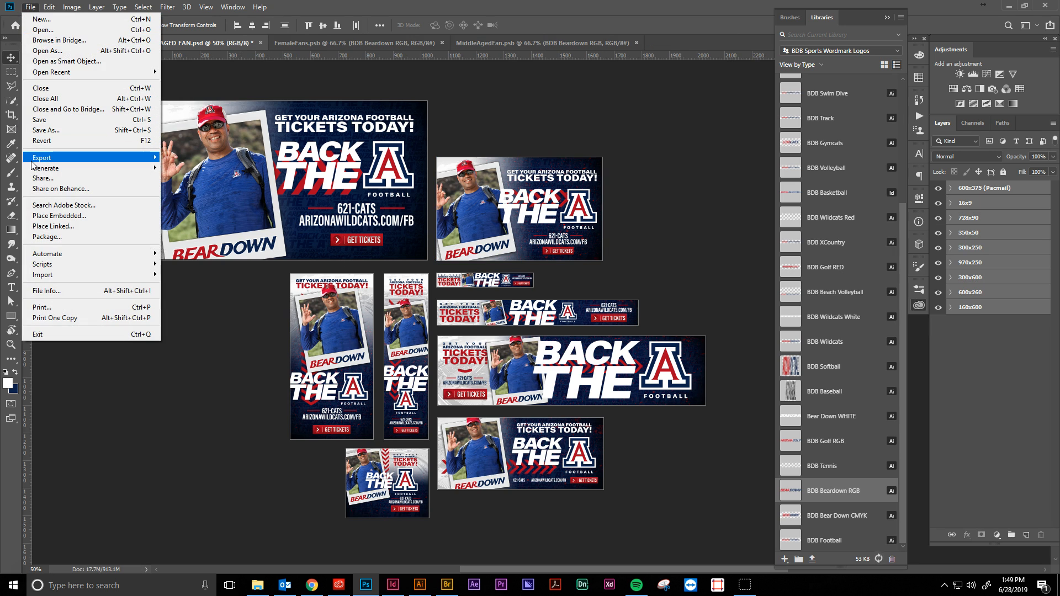
mouse_move(34, 160)
click(206, 218)
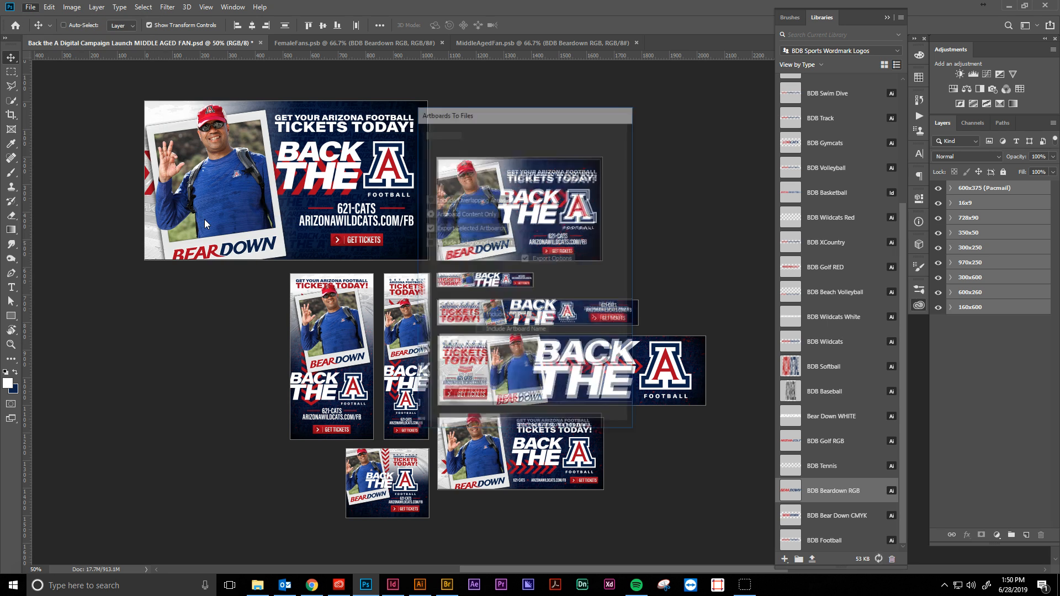
click(581, 183)
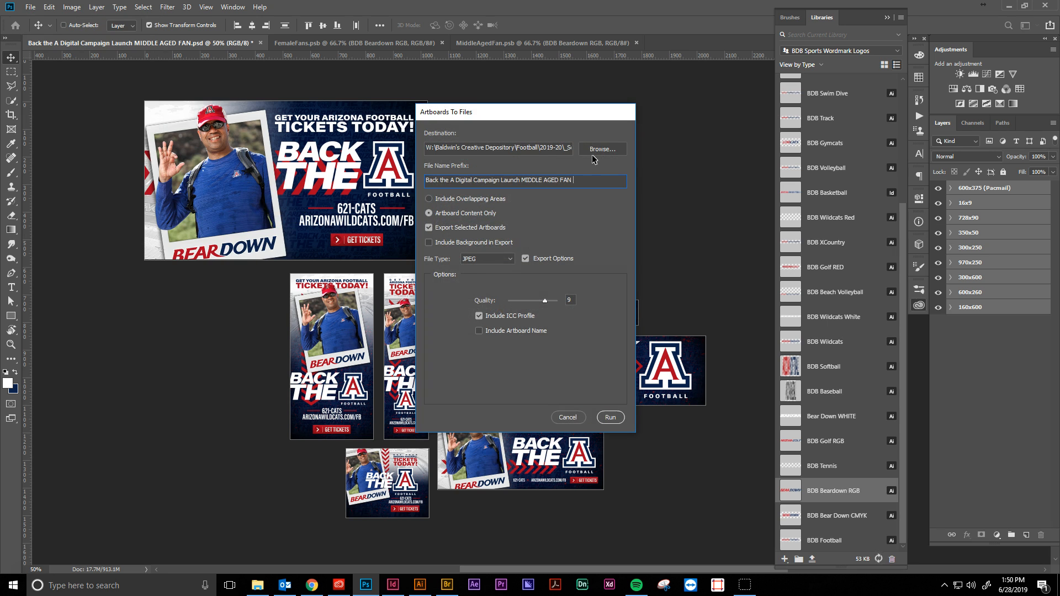
Step: Set the destination to the Football folder in _OUTPUT\_2018-19 OUTPUT and export the selected artboards as JPEG files
click(592, 155)
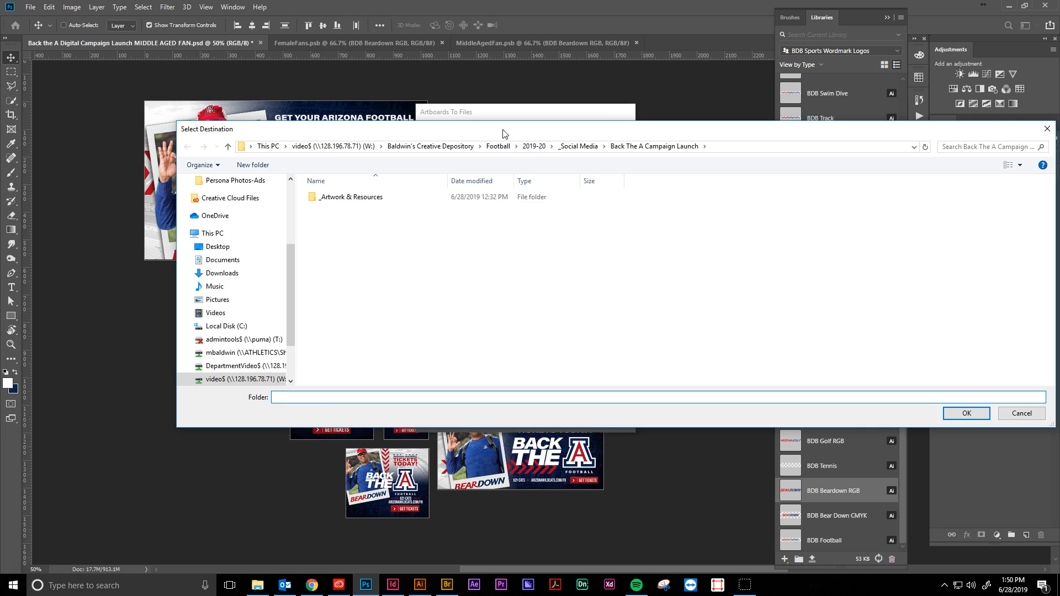
drag(502, 134, 450, 145)
click(376, 158)
double_click(288, 219)
double_click(288, 221)
click(278, 280)
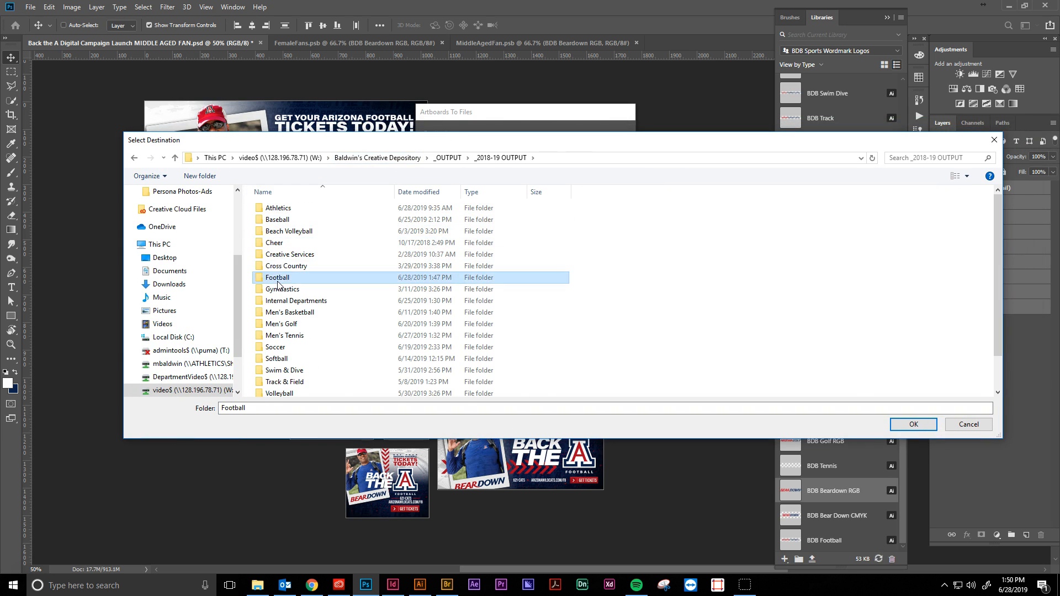
double_click(278, 279)
click(904, 423)
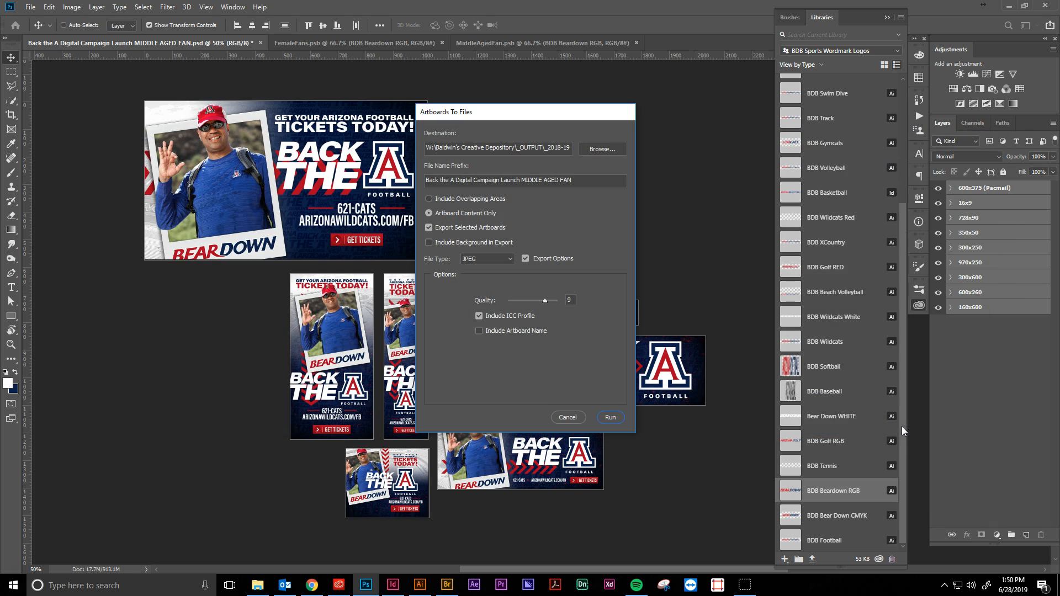
click(610, 418)
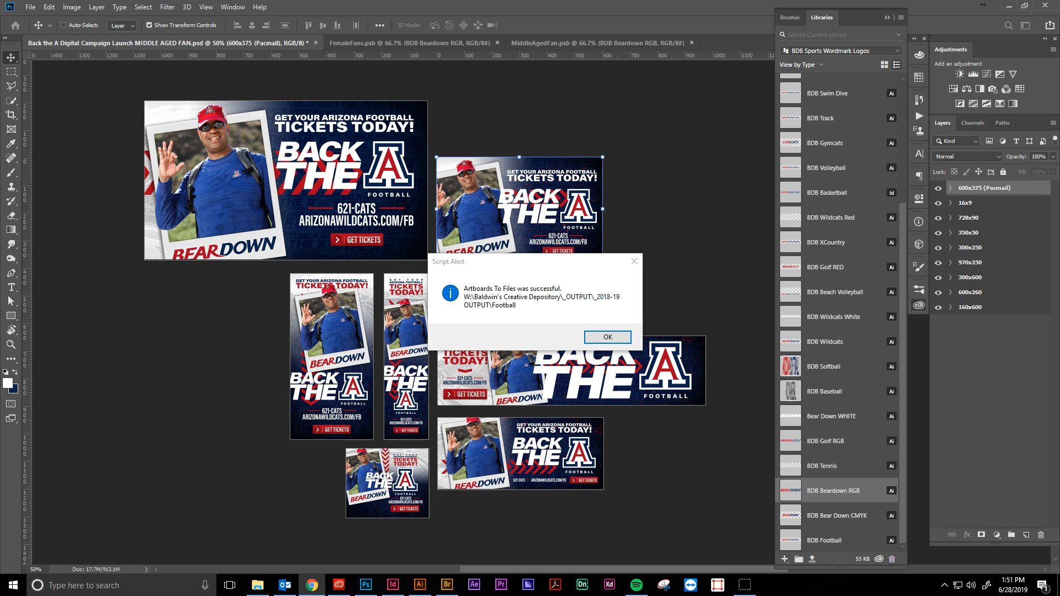
click(607, 337)
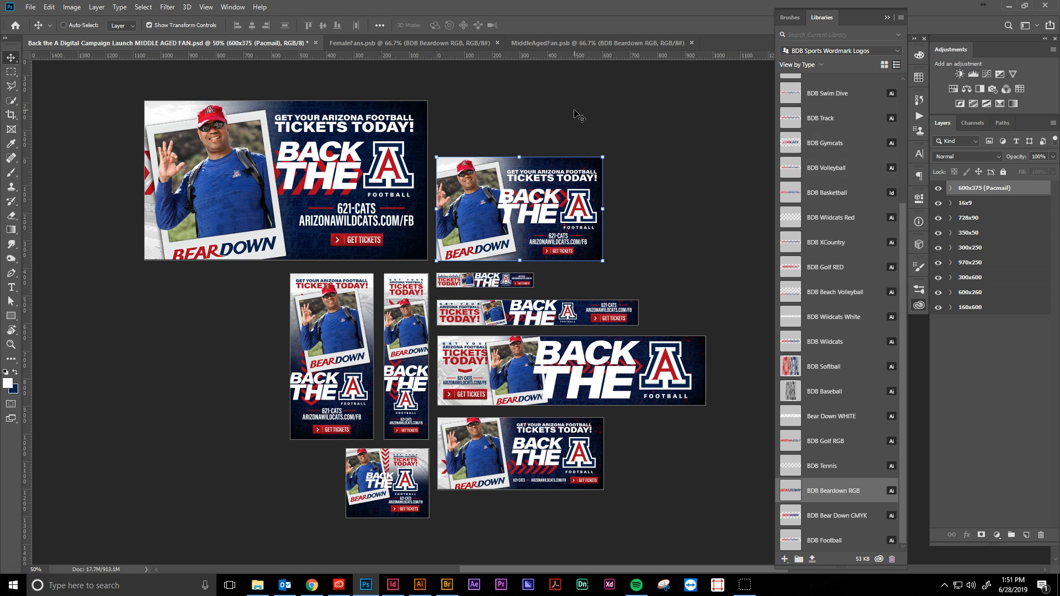
Step: Save the MIDDLE AGED FAN campaign document and try to start saving it under another name
key(ctrl+s)
key(ctrl+shift+s)
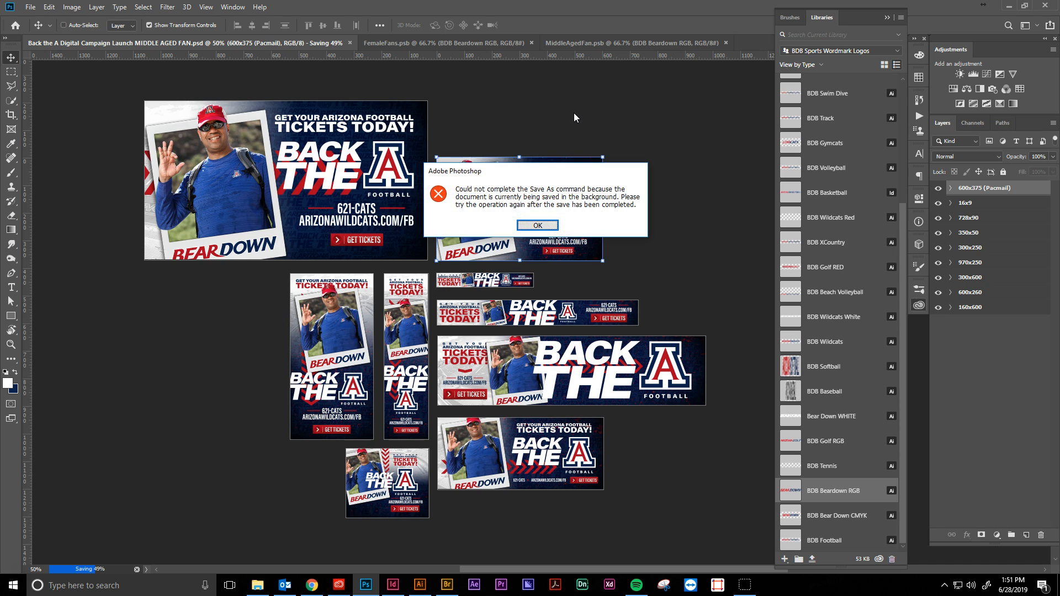
click(538, 226)
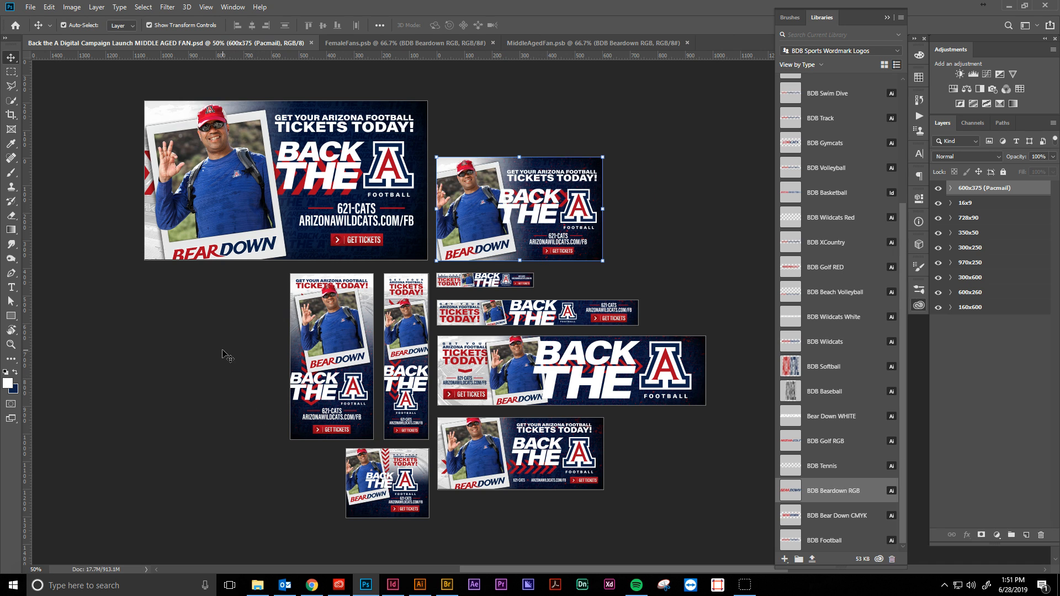
Step: Save the campaign document under the new name Back the A Digital Campaign Launch SILVER ALUM.psd in the same folder
key(ctrl+shift+s)
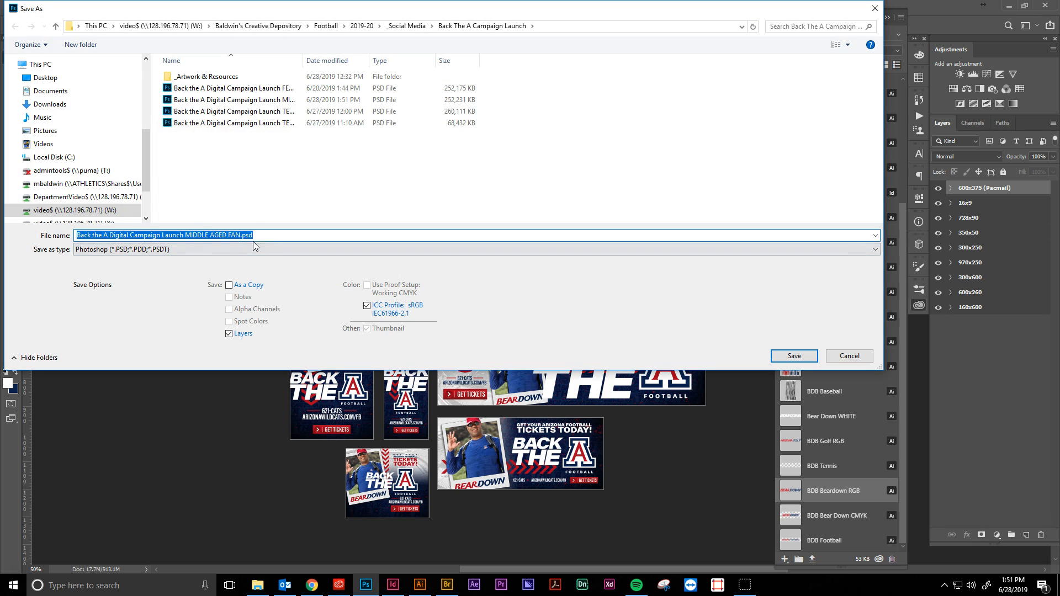
click(253, 241)
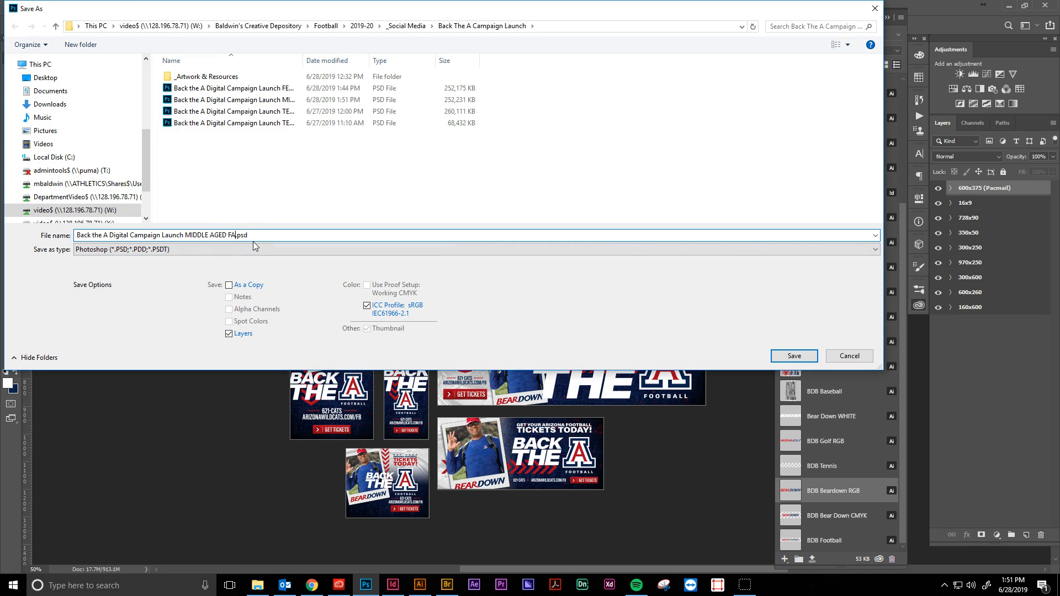
key(BackSpace)
key(BackSpace)
key(BackSpace)
key(BackSpace)
key(BackSpace)
key(BackSpace)
key(BackSpace)
key(BackSpace)
key(BackSpace)
key(BackSpace)
key(BackSpace)
text(SILVER ALUM)
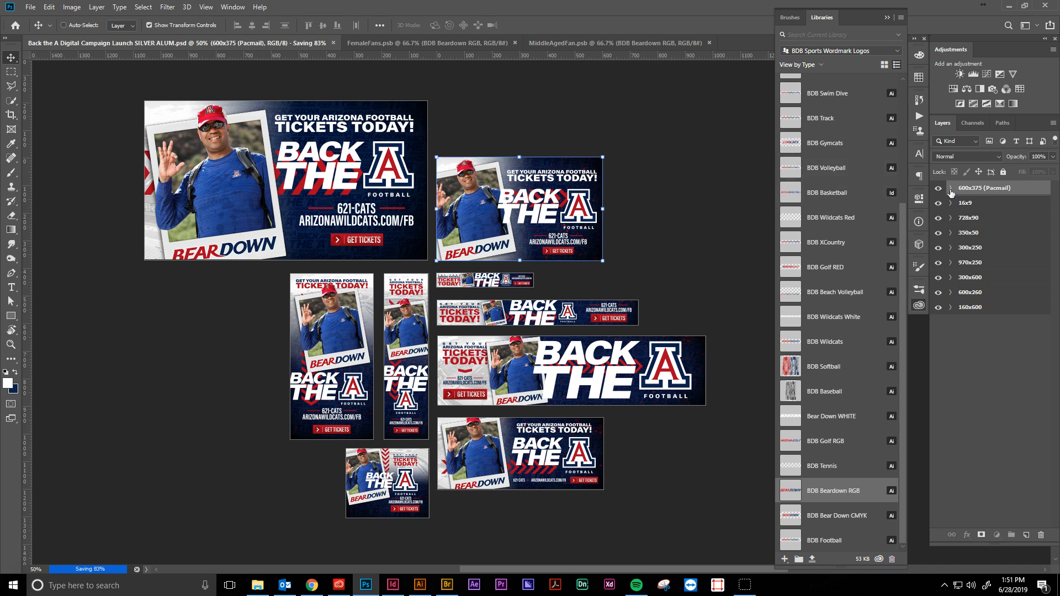
Step: Expand the 600x375 (Pacmail) artboard and select the Middle Aged Fan layer in its Background group
click(951, 188)
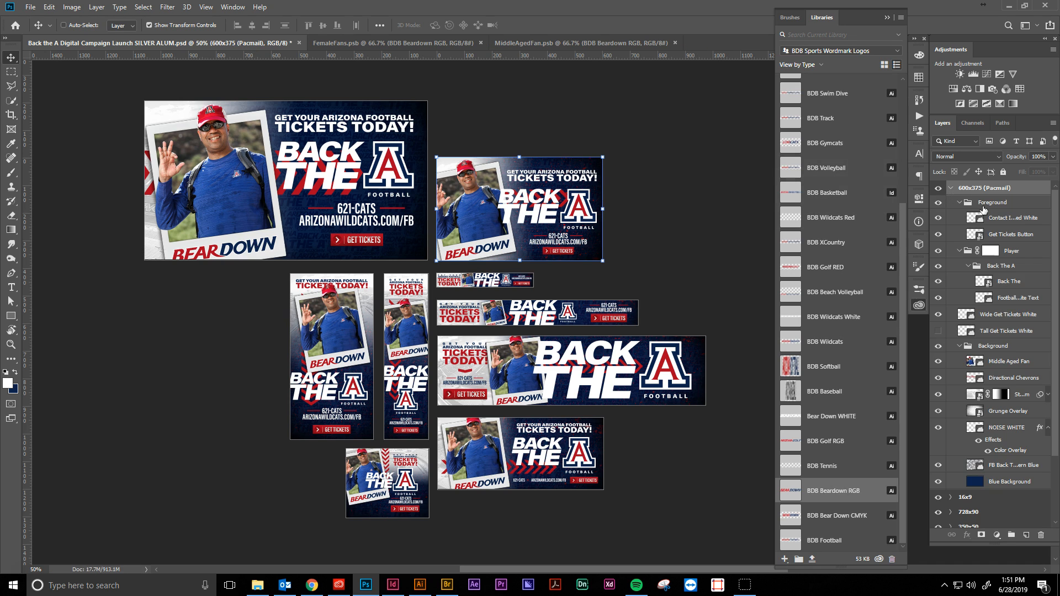
click(984, 223)
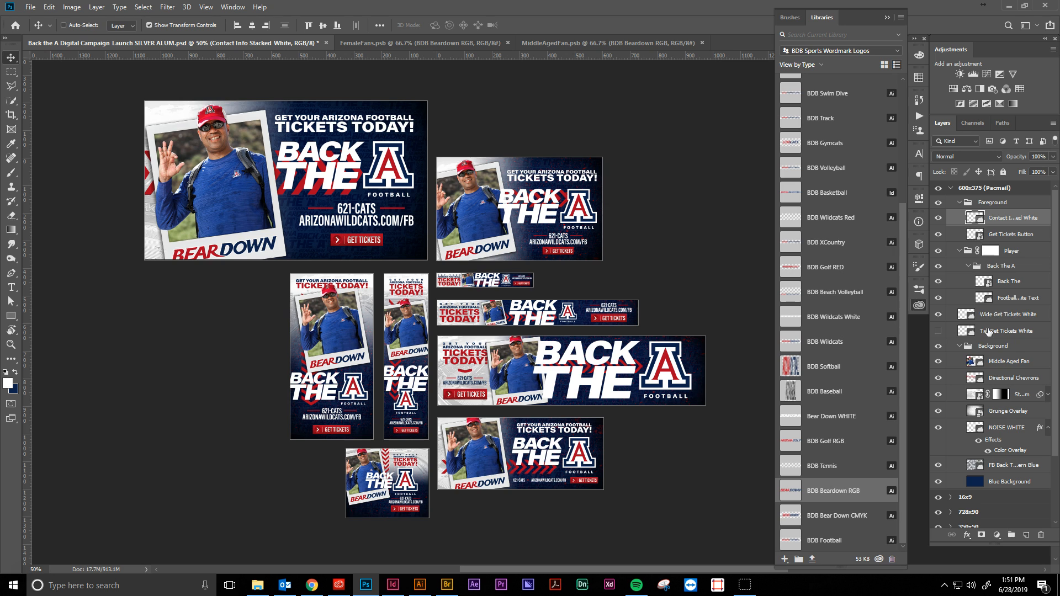
click(973, 363)
right_click(973, 363)
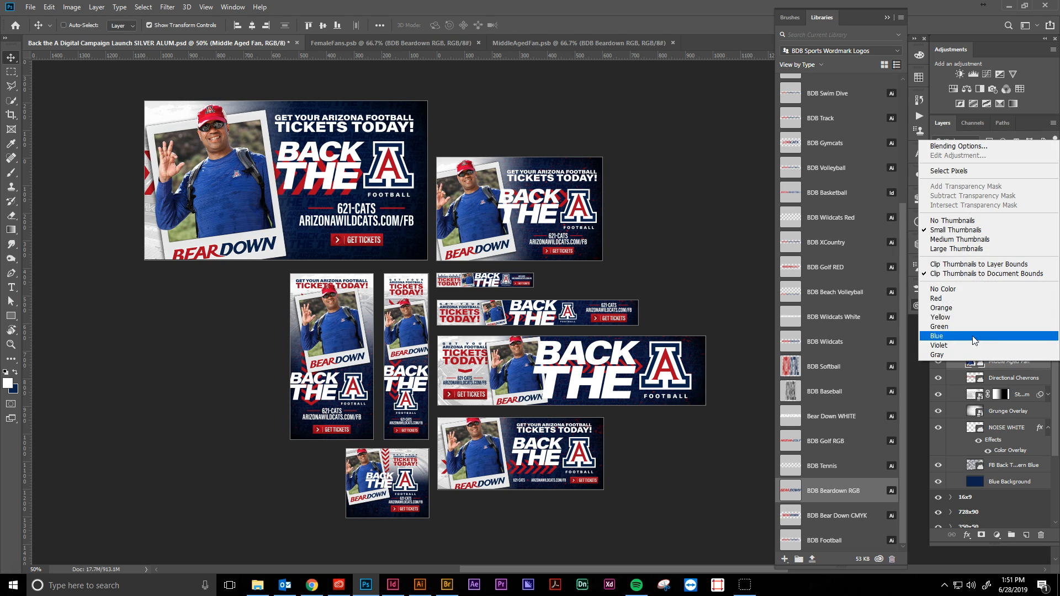
click(1004, 376)
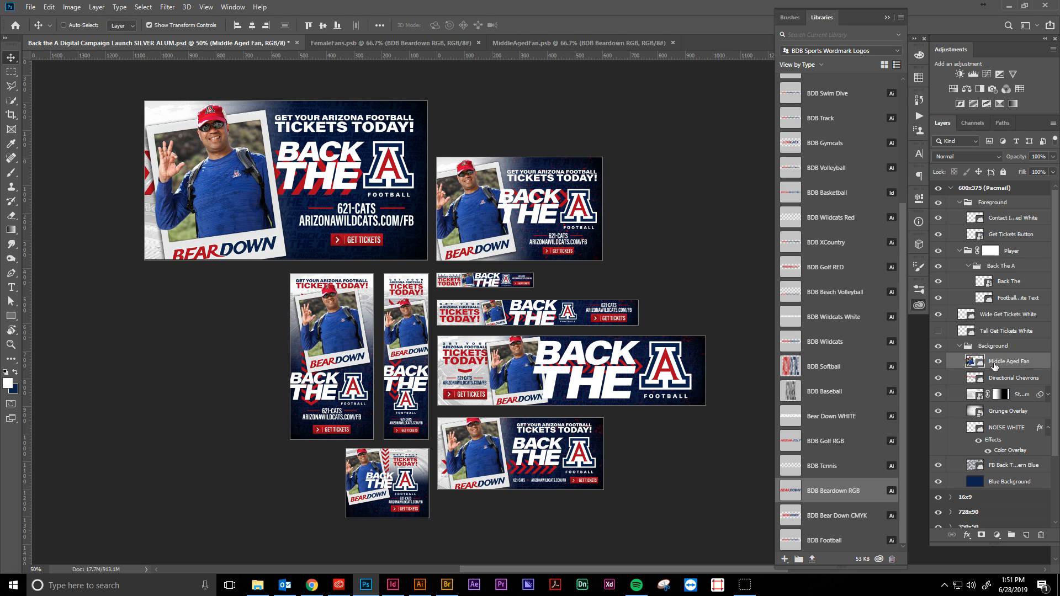
right_click(994, 361)
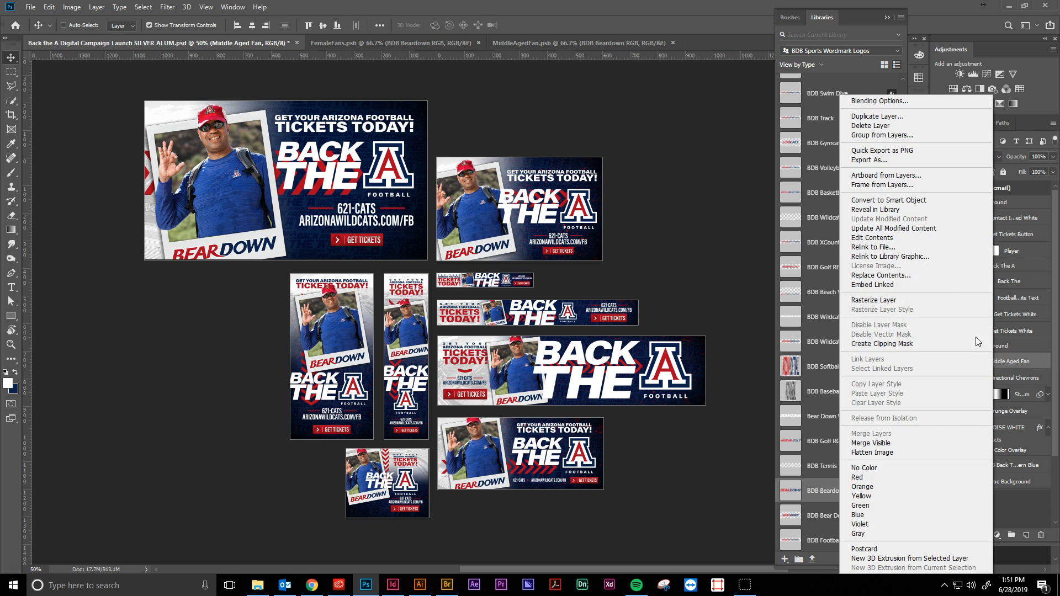
click(885, 248)
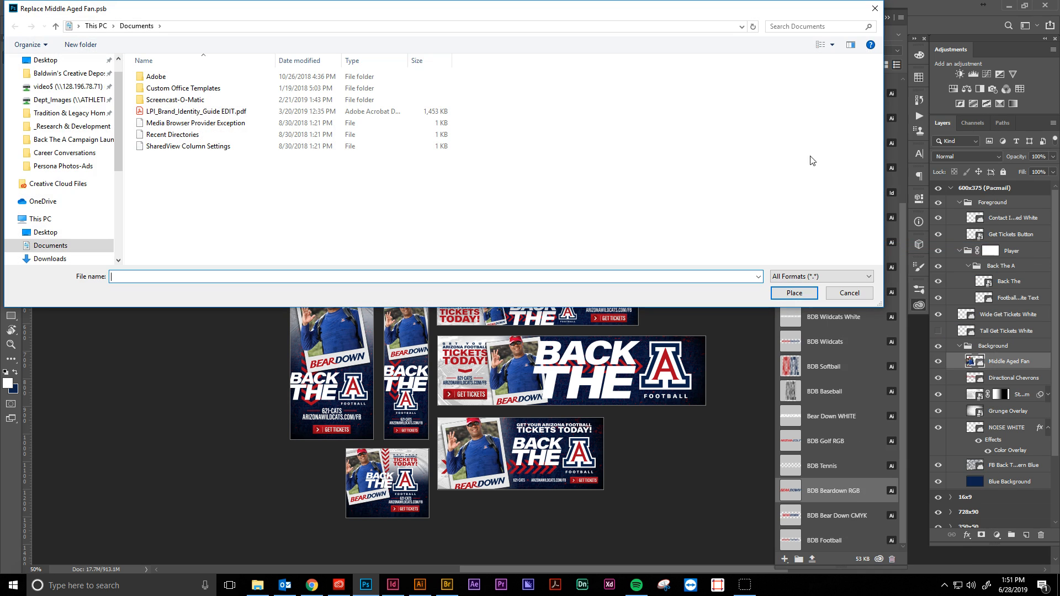
click(836, 296)
Step: Relink the Middle Aged Fan layer to the Silver Alumni graphic from the Back The A Marketing library
right_click(997, 365)
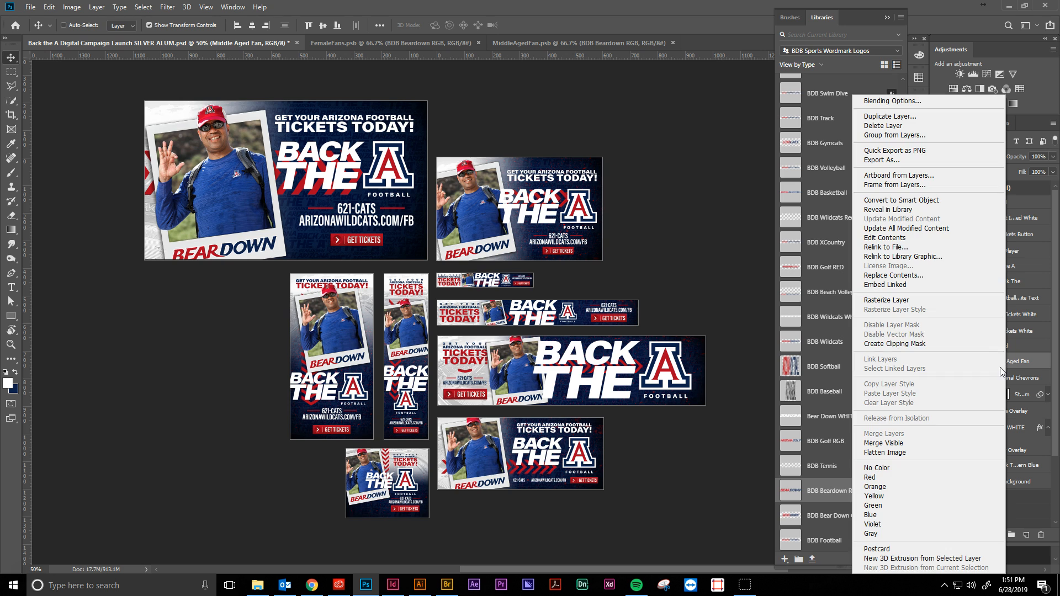
click(887, 257)
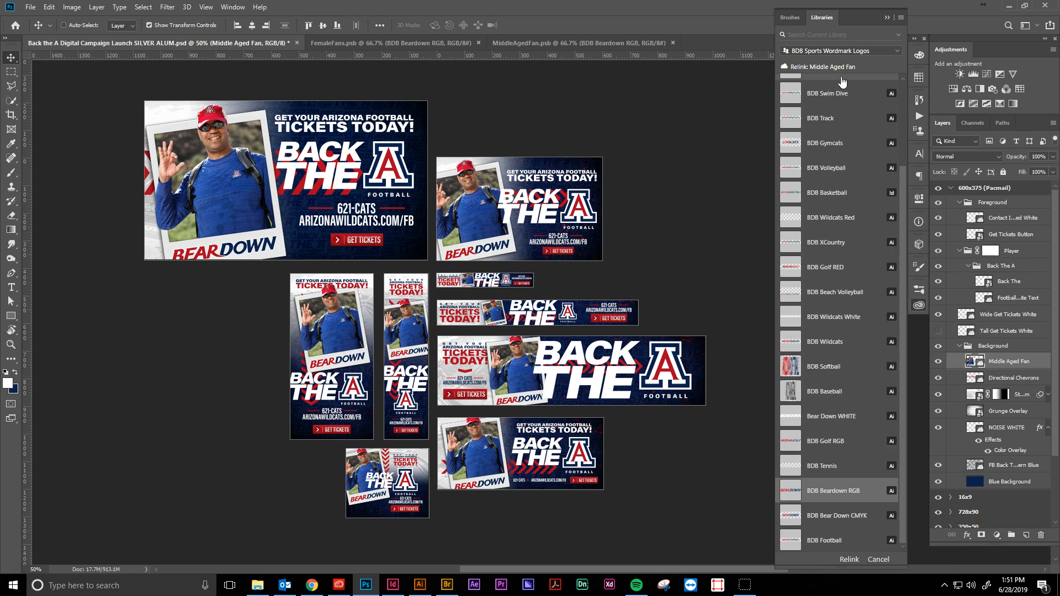
click(838, 50)
click(816, 74)
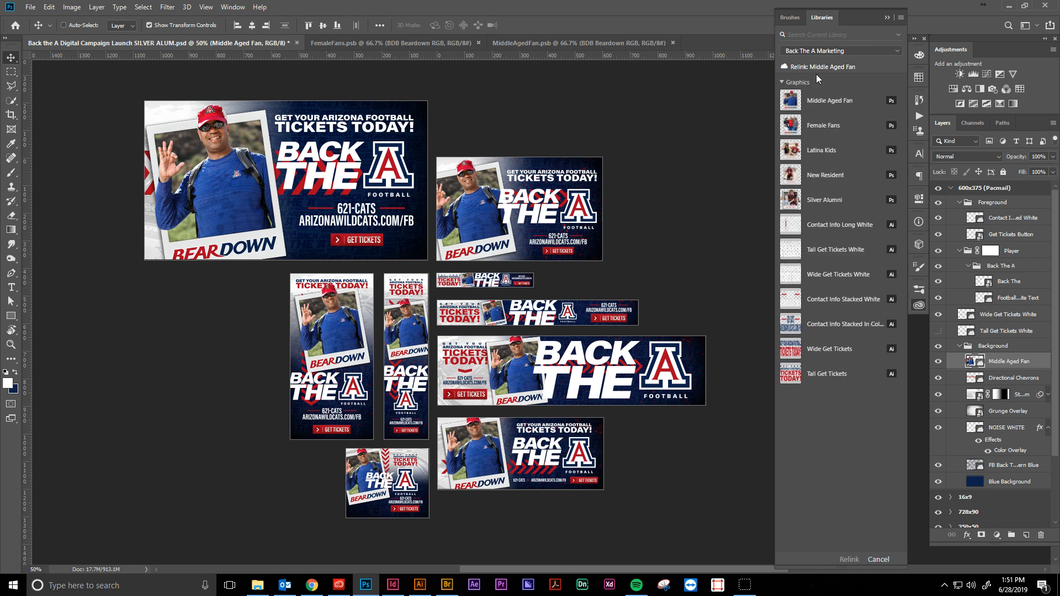
click(821, 197)
click(848, 559)
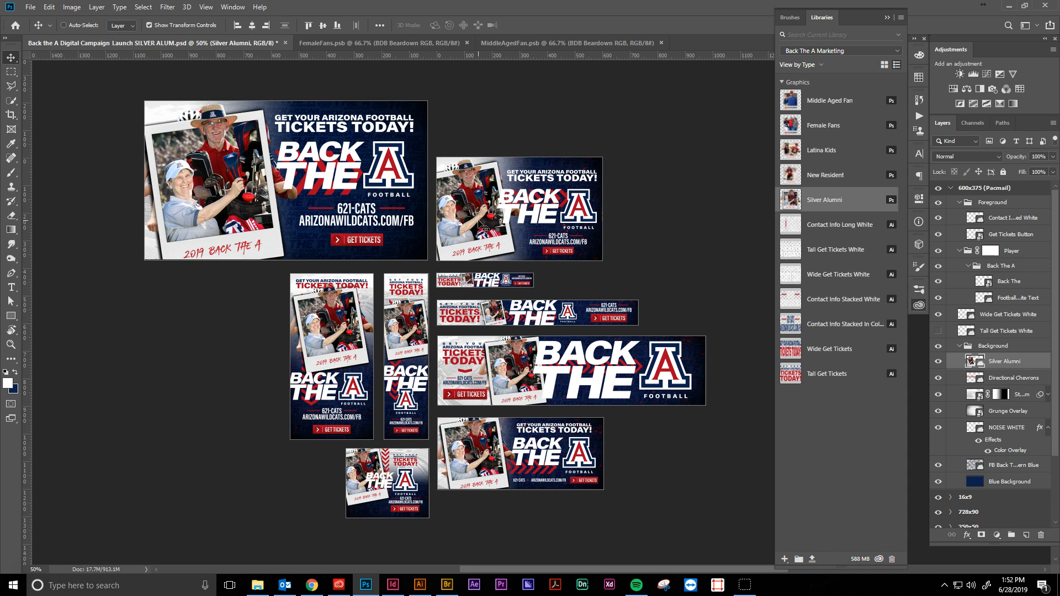
Step: Collapse the layer tree and select all the artboards from 600x375 (Pacmail) down to 160x600
click(951, 187)
click(951, 187)
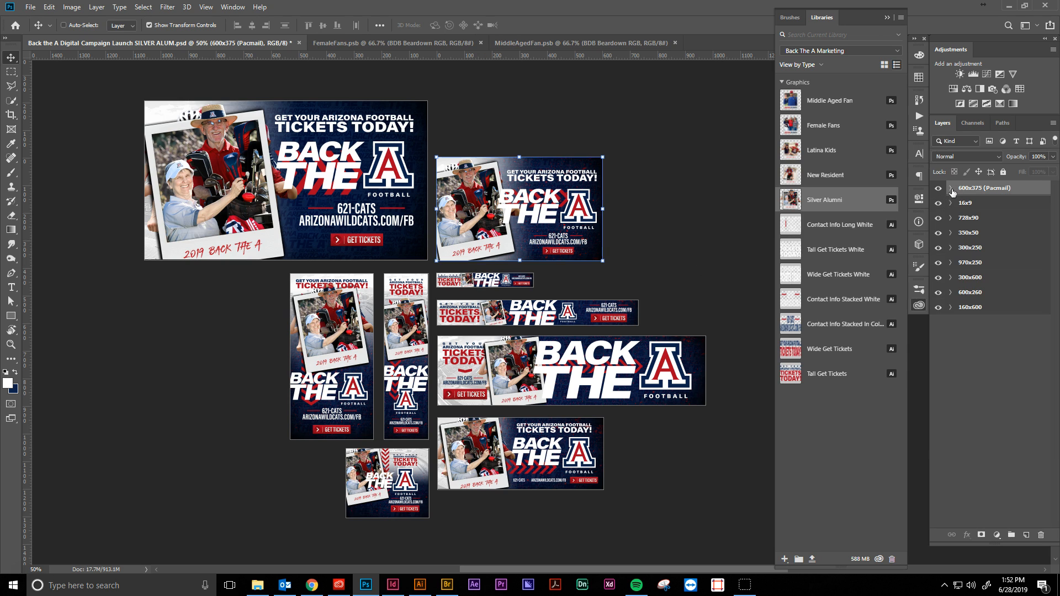
click(965, 315)
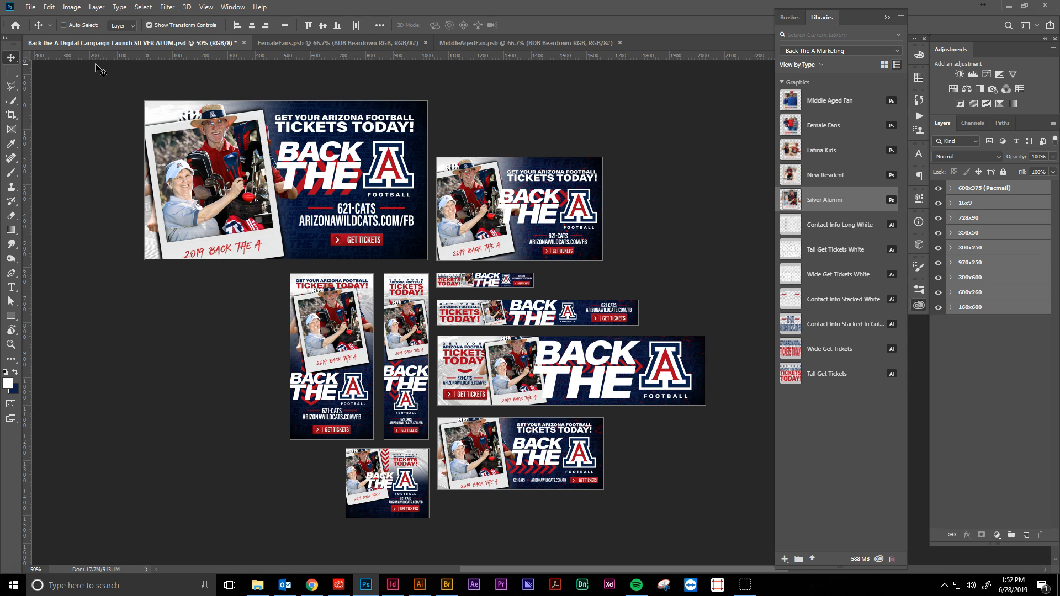
Step: Open the Silver Alumni library graphic, delete the New Resident, Middle Aged Fan, Latina Kids and Female Fans layers, and save it
double_click(793, 202)
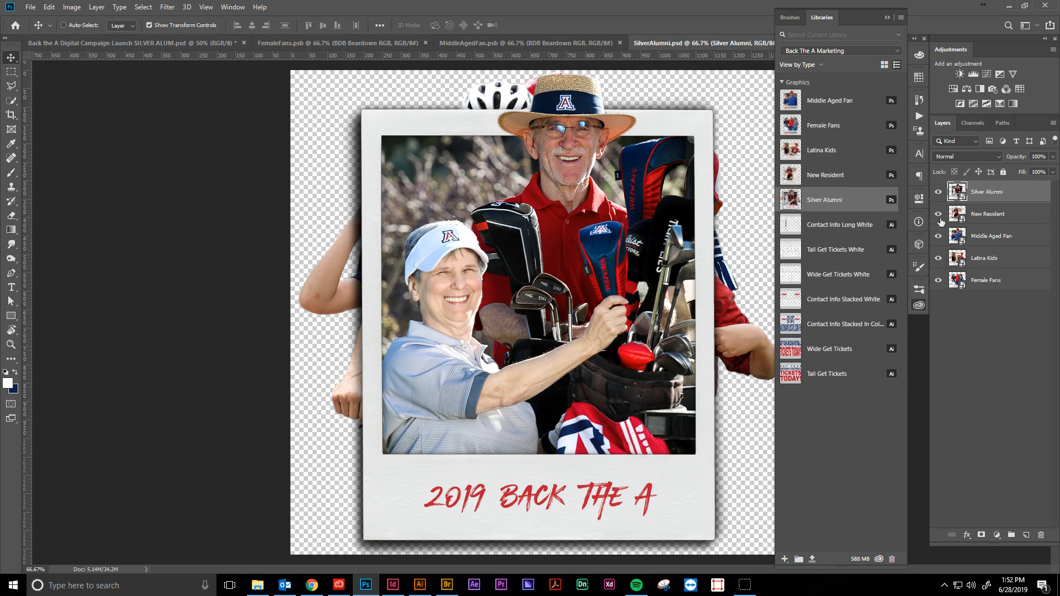
drag(938, 218, 937, 292)
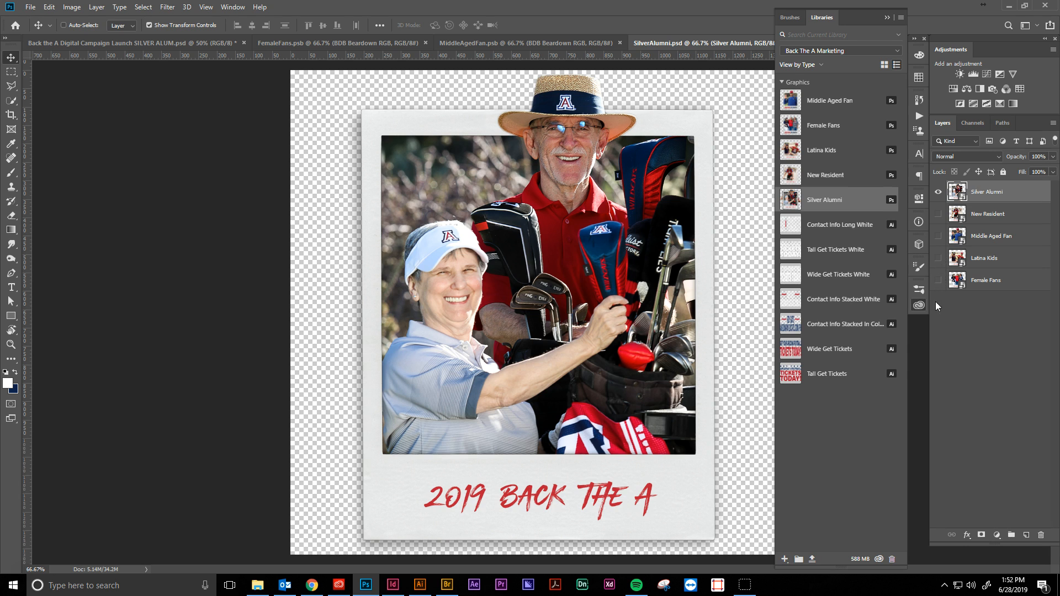
click(994, 218)
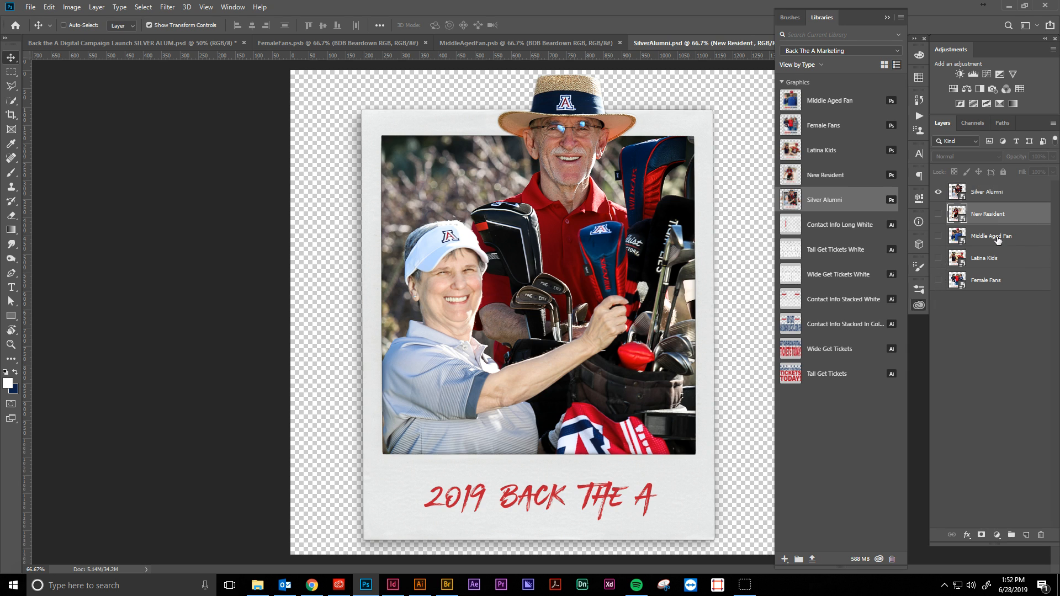
shift+click(991, 289)
key(Delete)
key(ctrl+s)
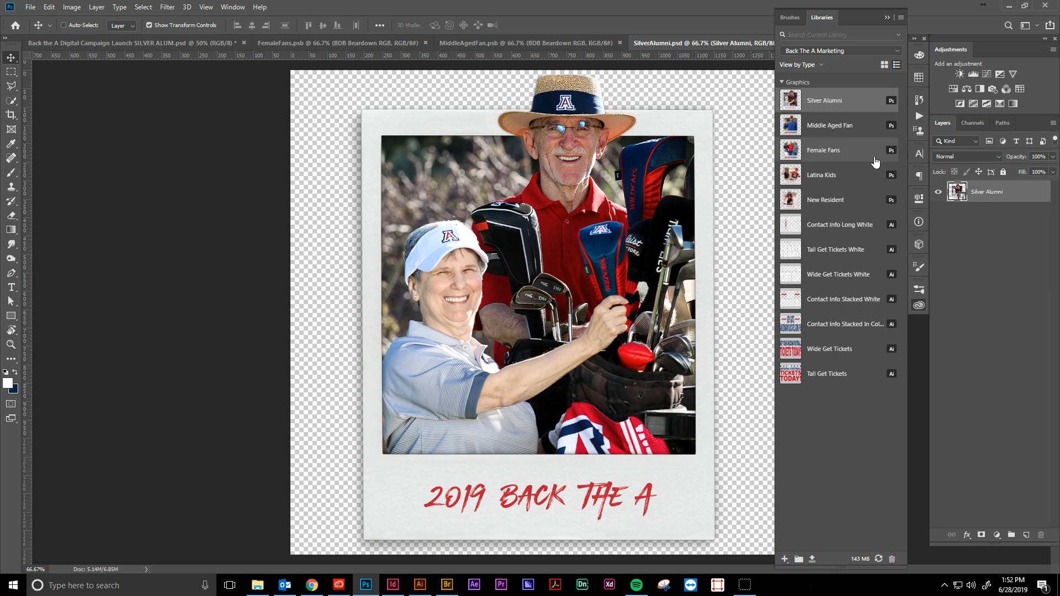
Step: Copy the BDB Beardown RGB layer from MiddleAgedFan.psb into SilverAlumni.psd, placing it over the Polaroid's handwritten caption
double_click(958, 192)
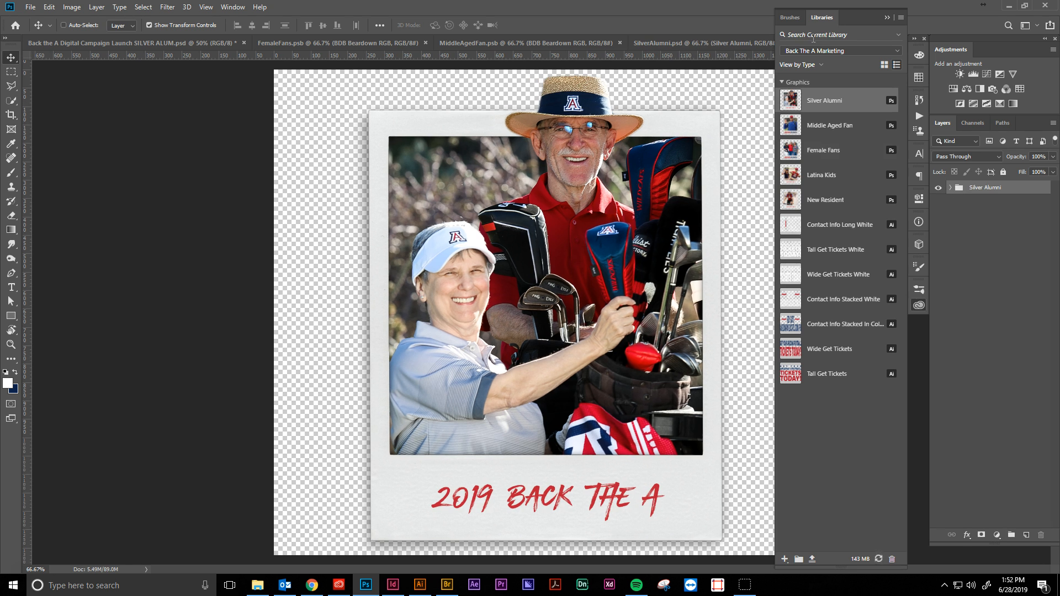
click(542, 43)
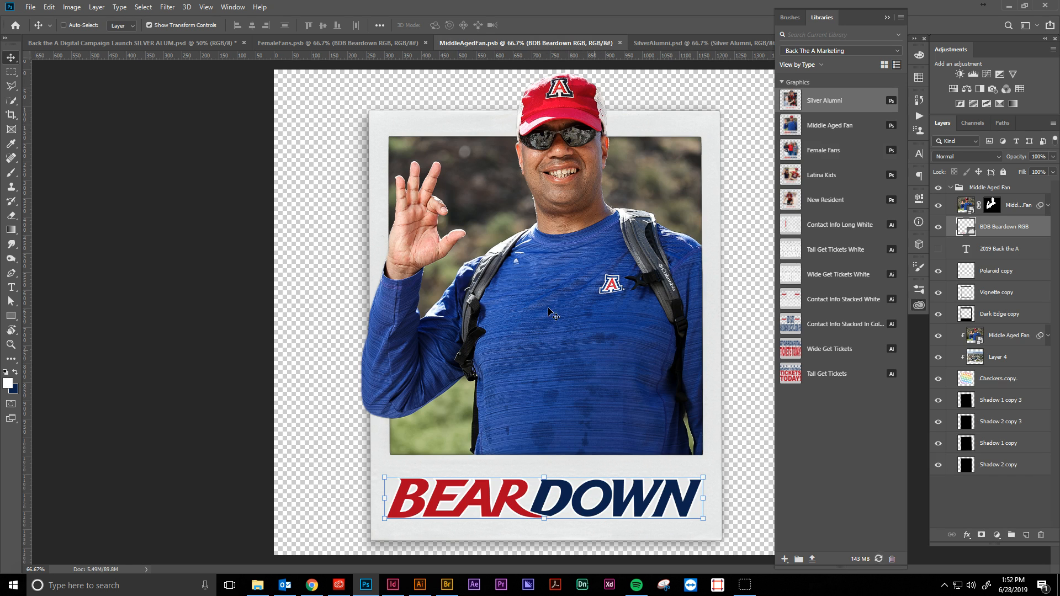
drag(996, 226, 540, 508)
drag(542, 508, 547, 514)
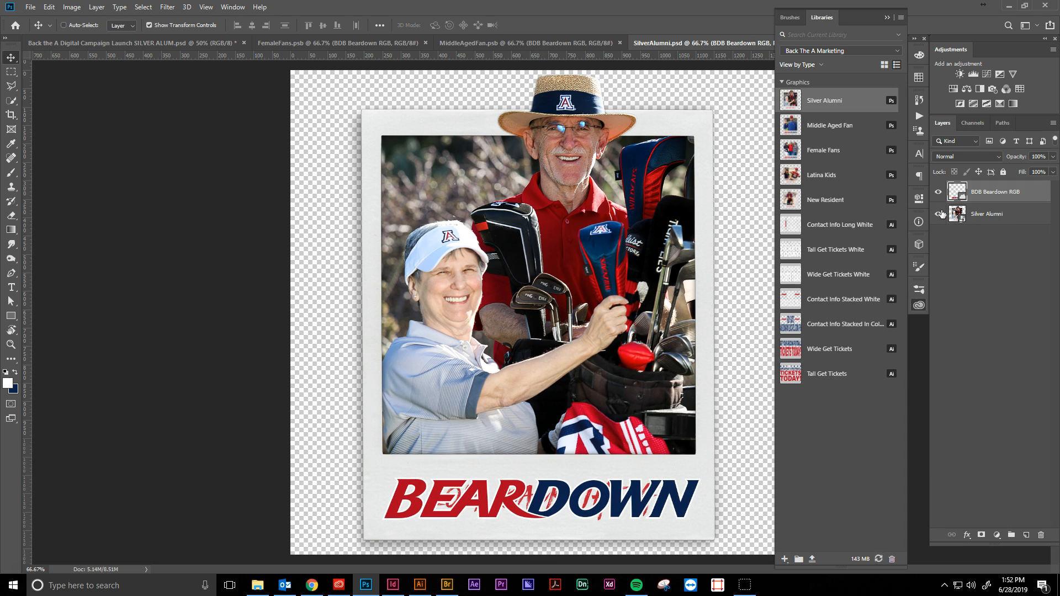
Step: Open the contents of the Silver Alumni smart object and delete its 2019 Back the A text layer
double_click(957, 217)
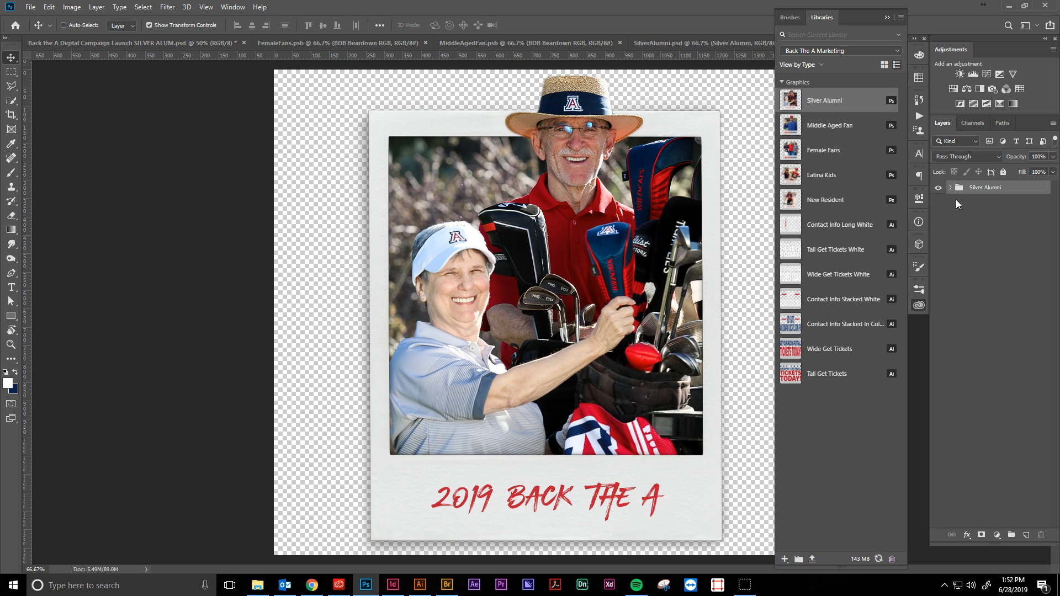
click(950, 188)
click(991, 228)
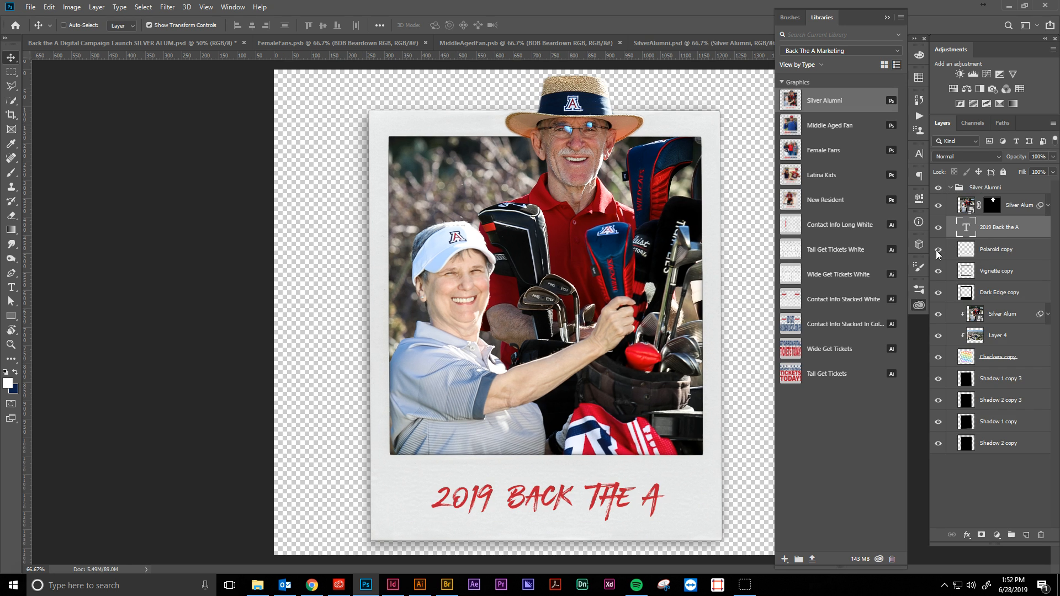
key(Delete)
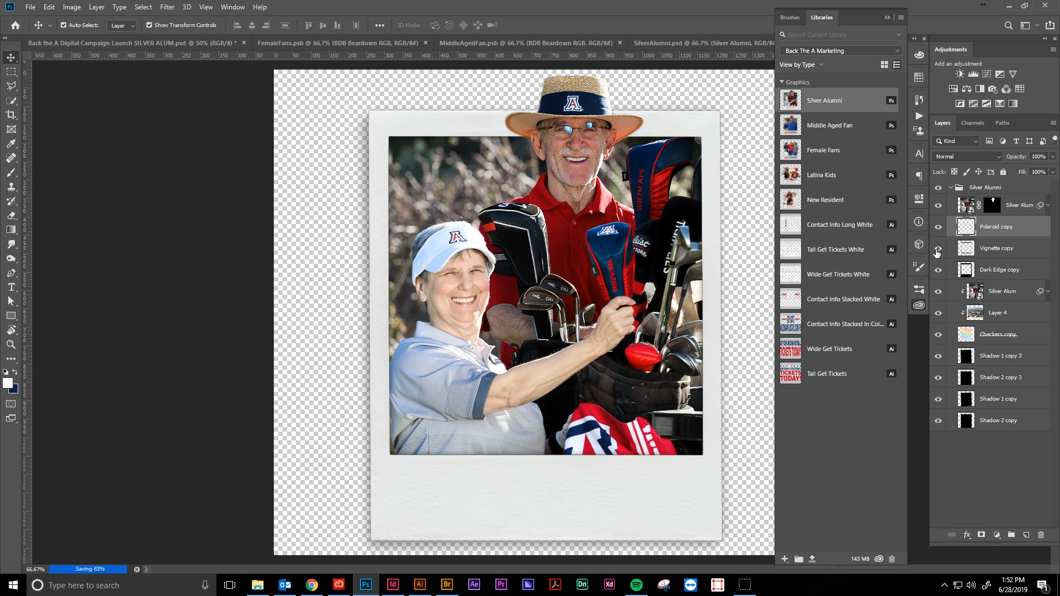
Step: Save and close the Silver Alumni smart object and library graphic, and close MiddleAgedFan.psb
key(ctrl+w)
key(ctrl+s)
key(ctrl+w)
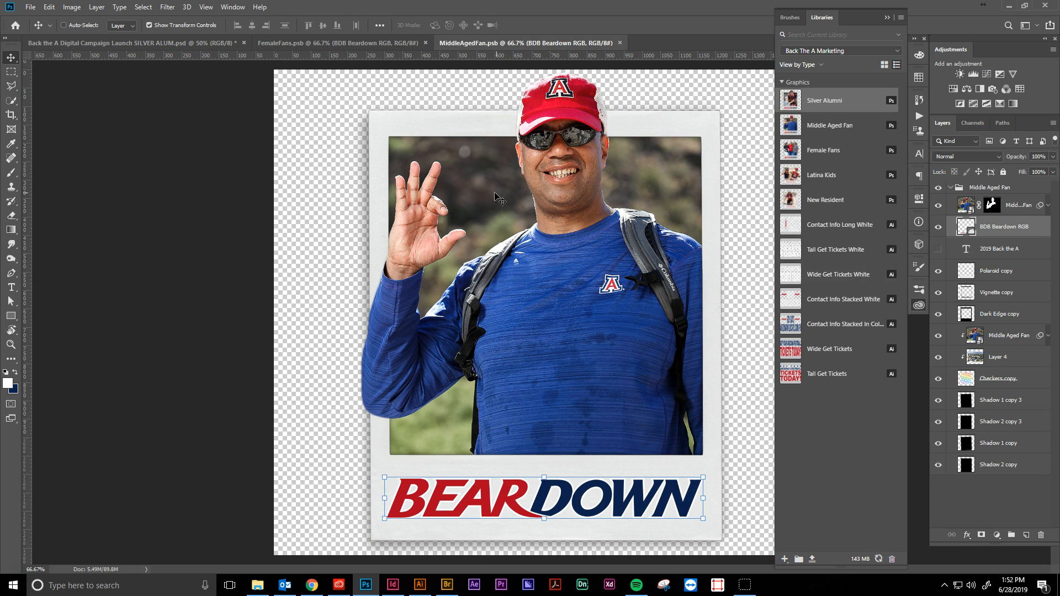
key(ctrl+w)
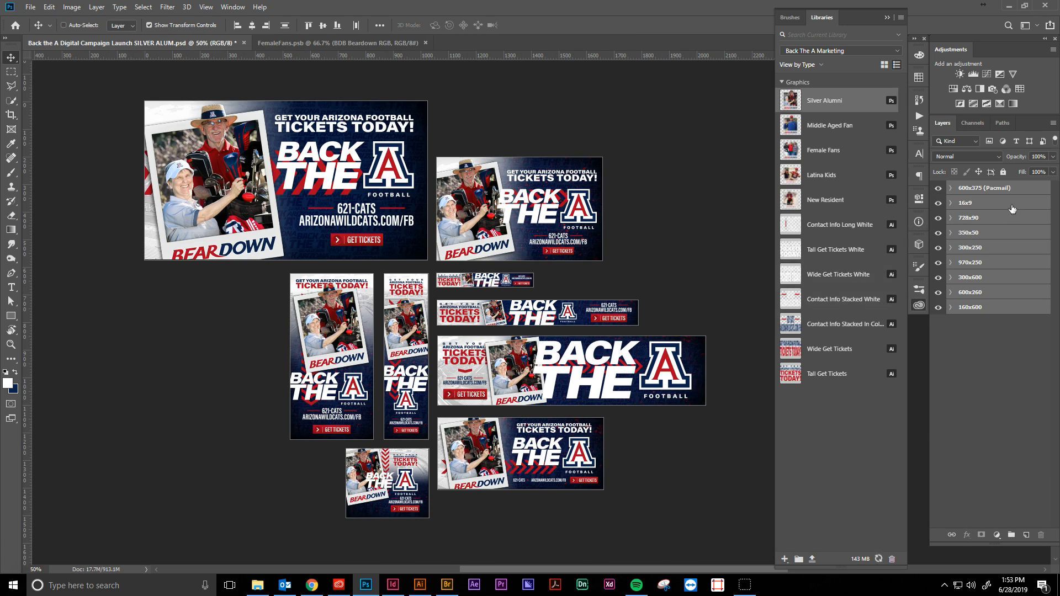
Step: Set up an Artboards to Files export with the Football folder inside _OUTPUT > _2018-19 OUTPUT as its destination
click(31, 7)
mouse_move(72, 159)
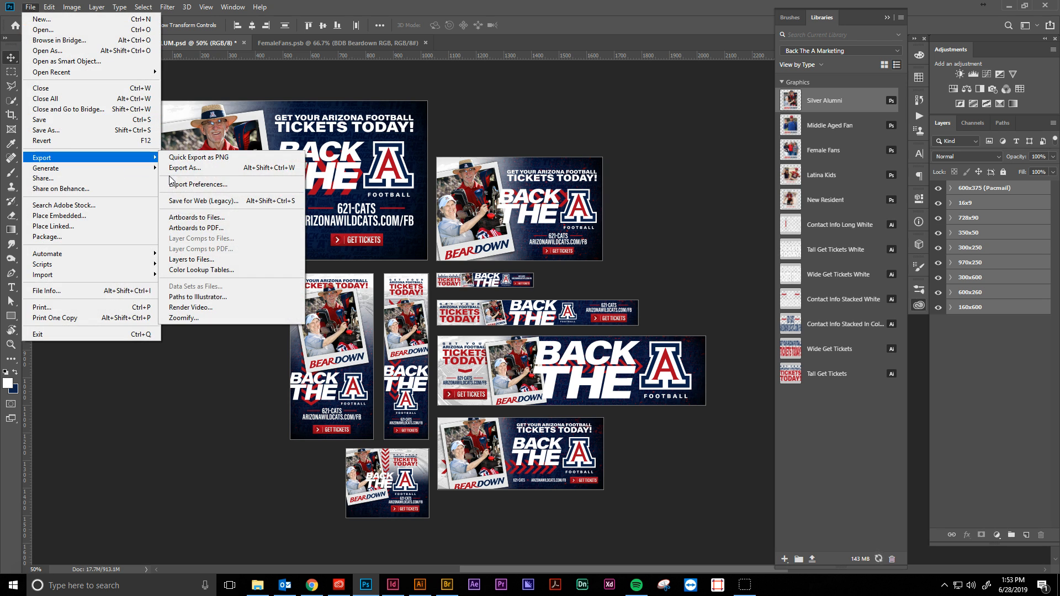
click(196, 218)
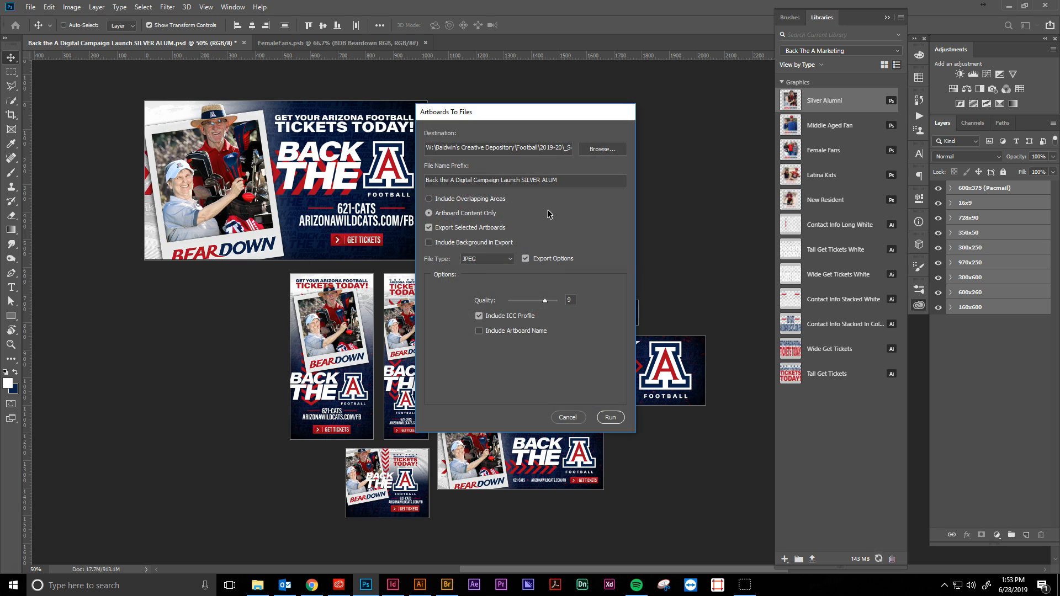
click(595, 155)
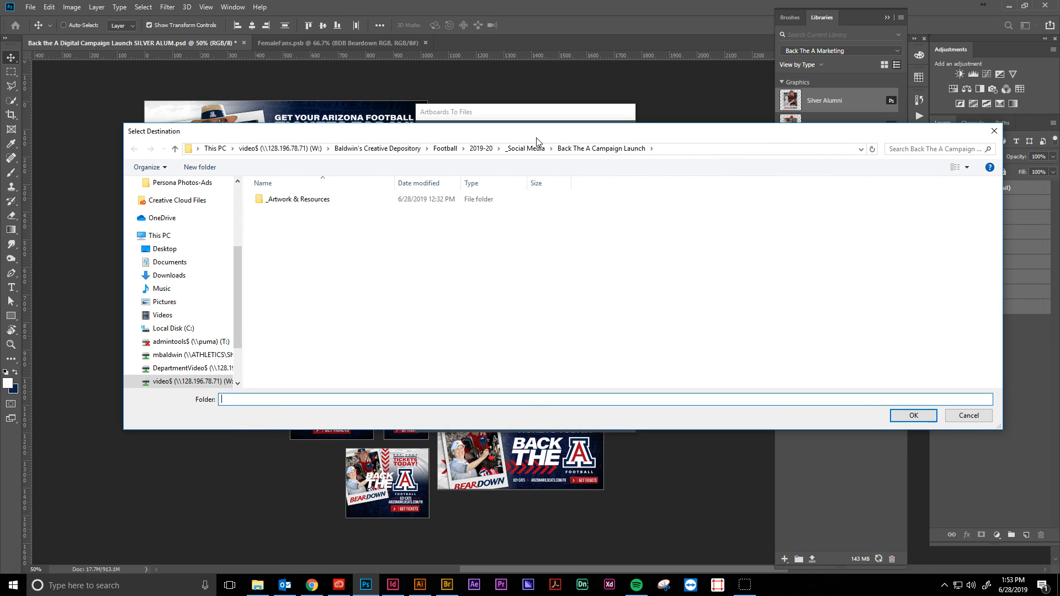
click(411, 151)
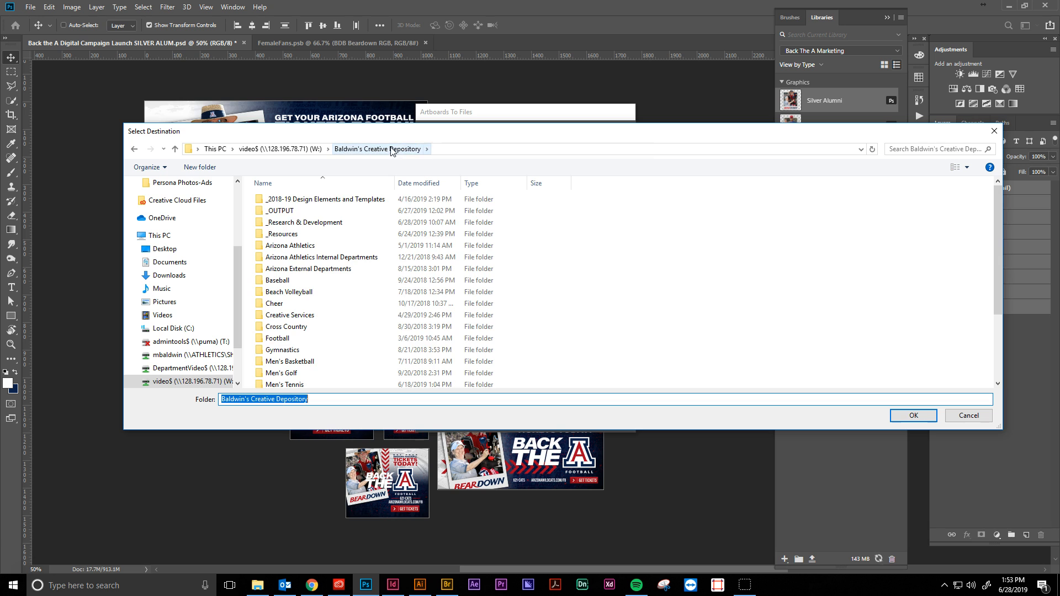
click(285, 214)
double_click(285, 212)
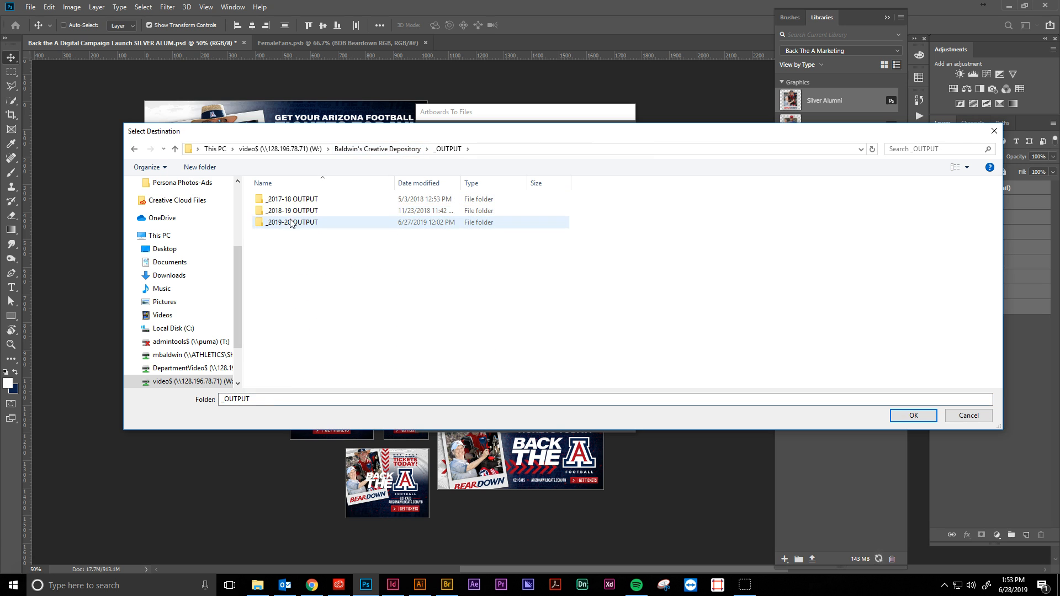
double_click(293, 212)
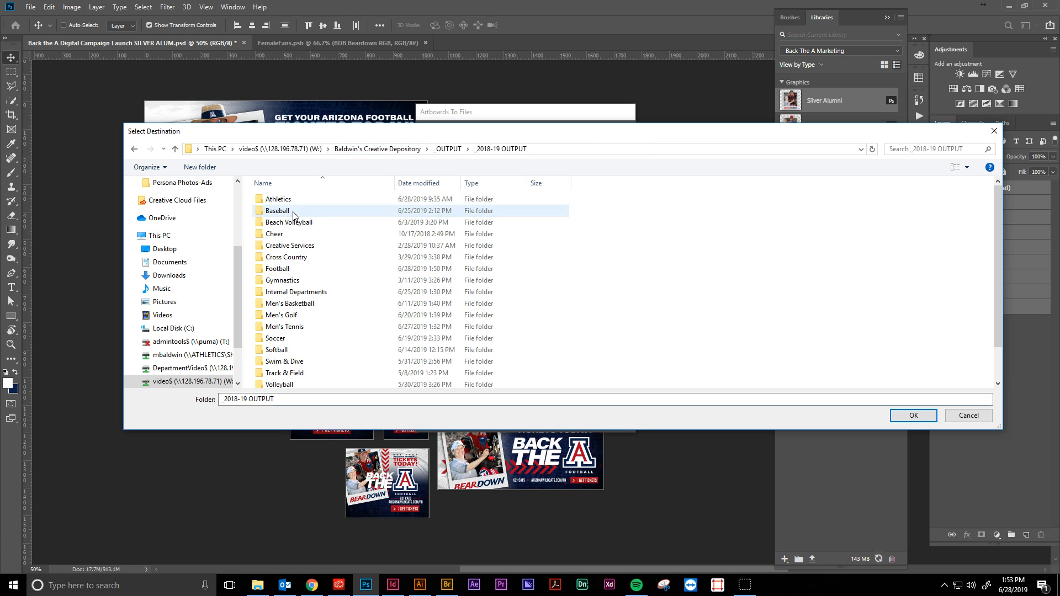
double_click(287, 269)
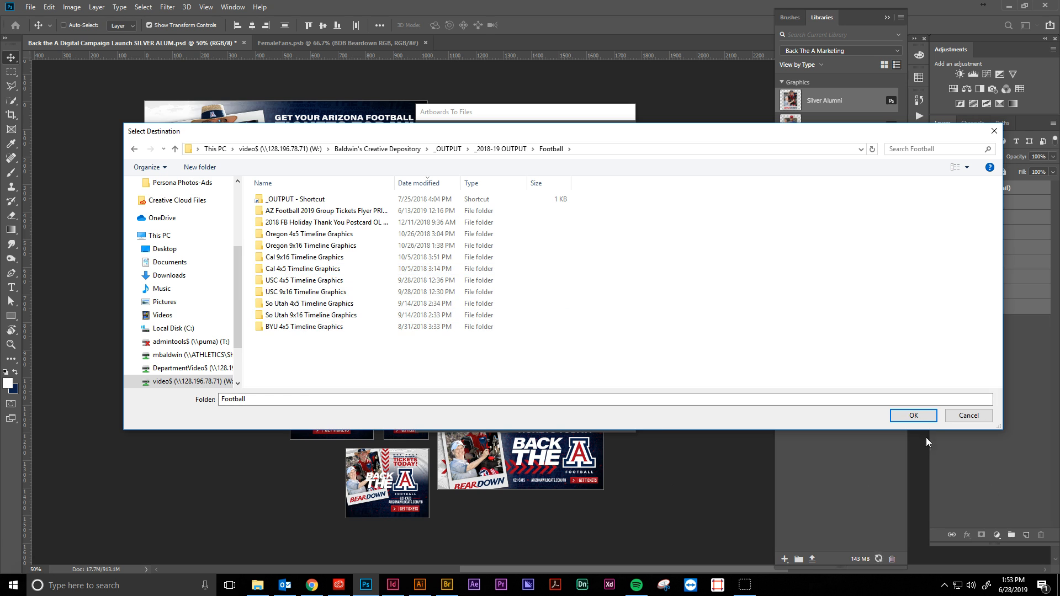
click(912, 416)
Step: Run the export of the selected artboards as JPEG files with the prefix Back the A Digital Campaign Launch SILVER ALUM
click(563, 180)
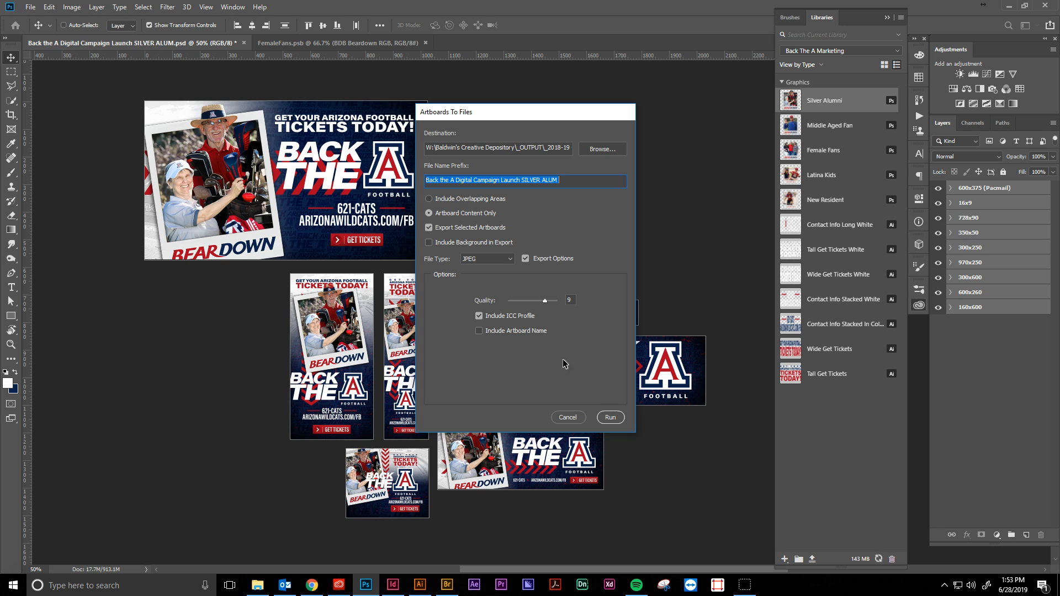
click(610, 418)
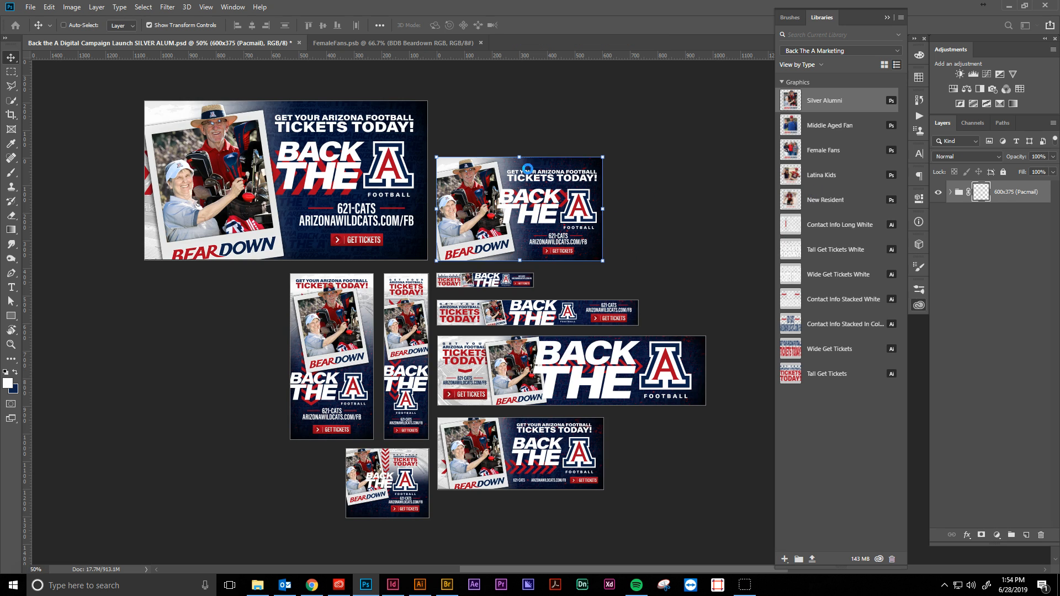
click(607, 337)
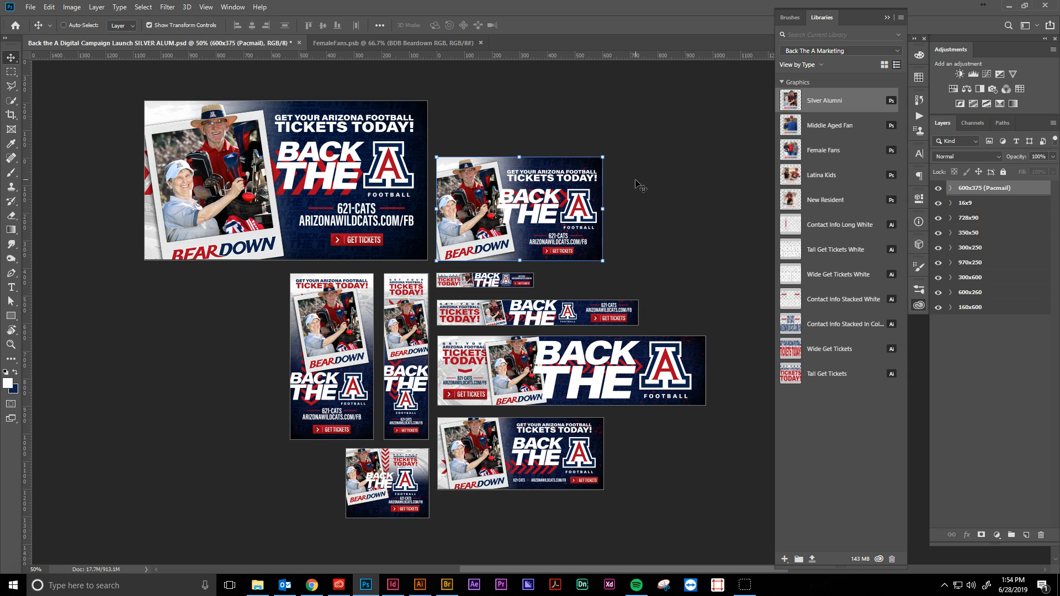
Step: Save the SILVER ALUM document, and save it under the new name Back the A Digital Campaign Launch LATINA FAMILY.psd in the same folder
key(ctrl+s)
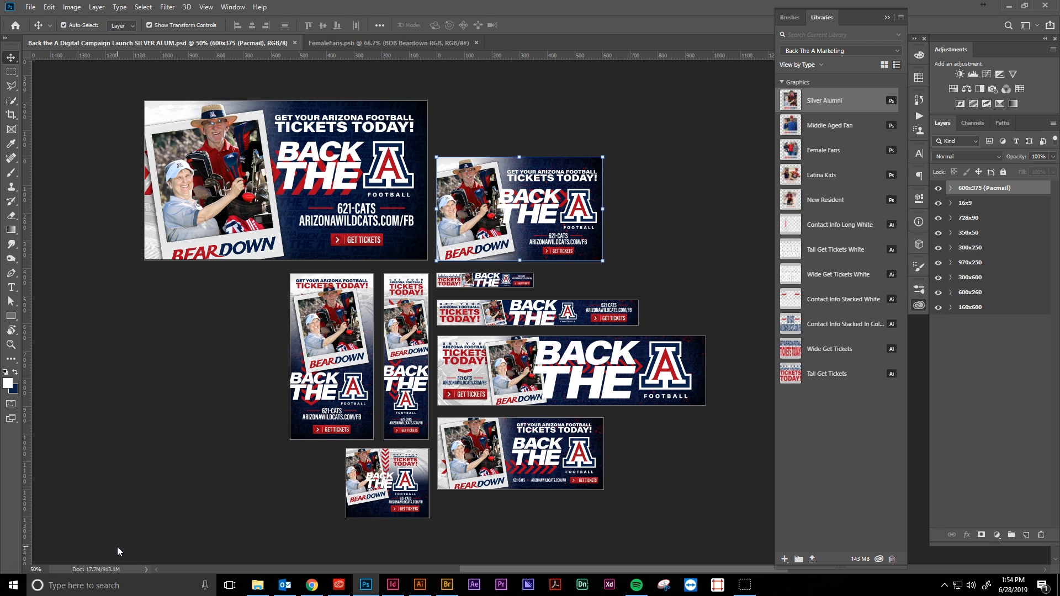
key(ctrl+shift+s)
click(286, 240)
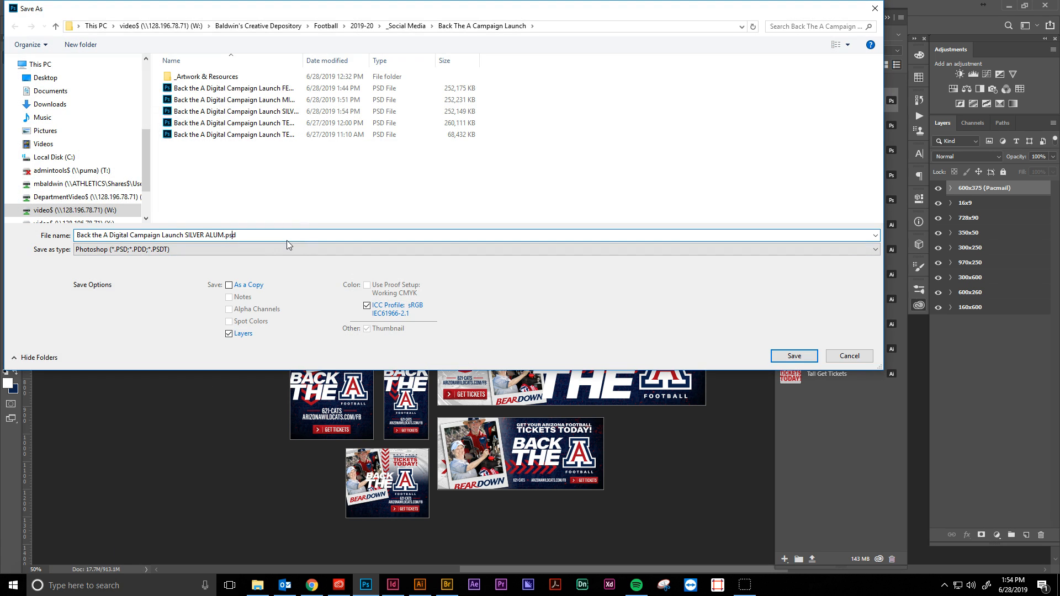
key(Left)
key(BackSpace)
key(BackSpace)
key(BackSpace)
key(BackSpace)
key(BackSpace)
key(BackSpace)
key(BackSpace)
key(BackSpace)
key(BackSpace)
key(BackSpace)
key(BackSpace)
text(LATINA FAA)
key(Return)
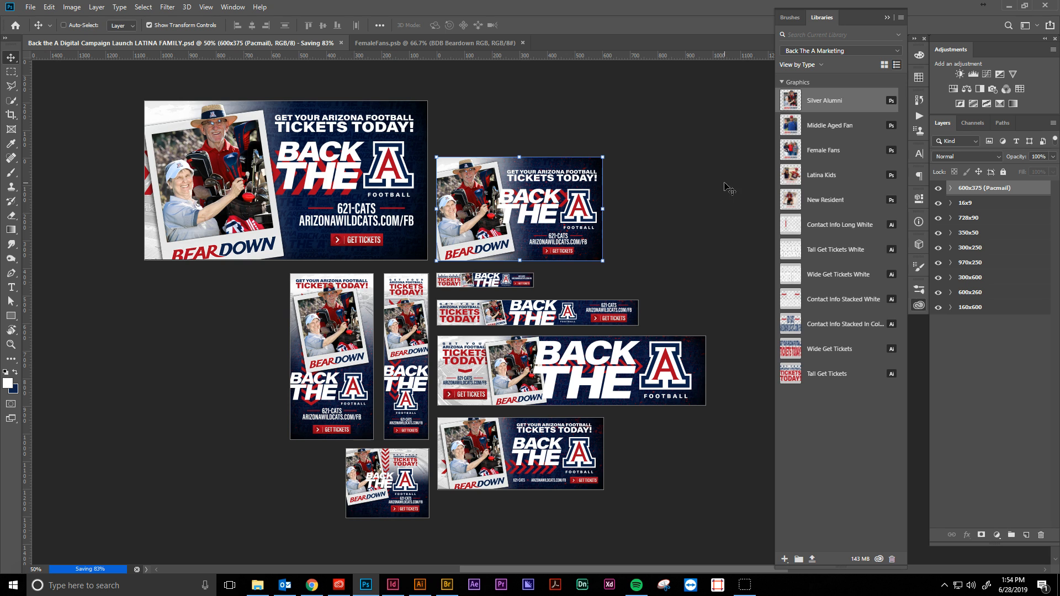
Step: Relink the Silver Alumni layer in the 600x375 (Pacmail) artboard's Background group to the Latina Kids library graphic
click(950, 188)
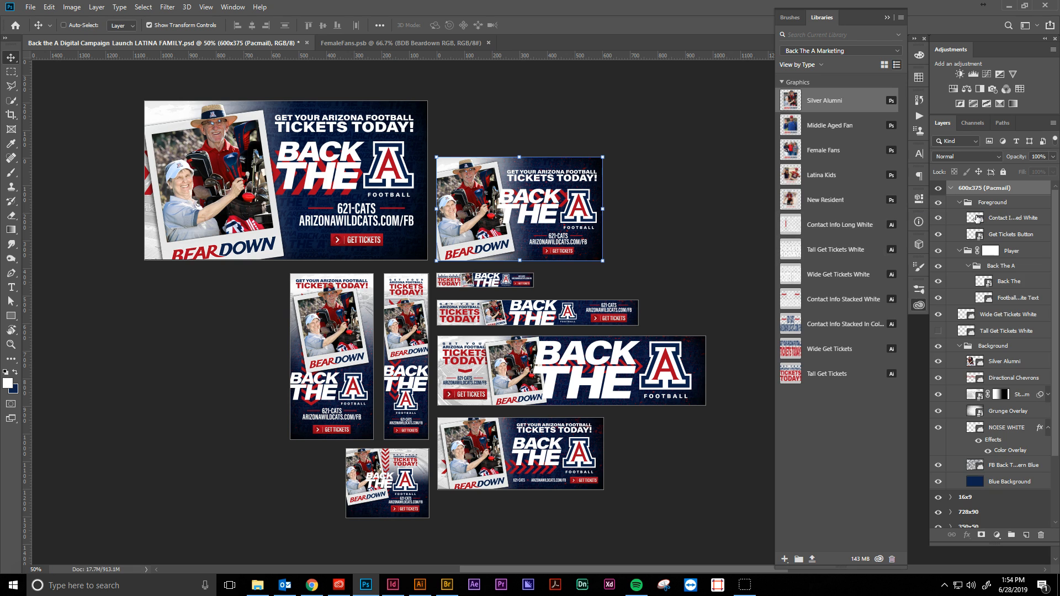
click(999, 365)
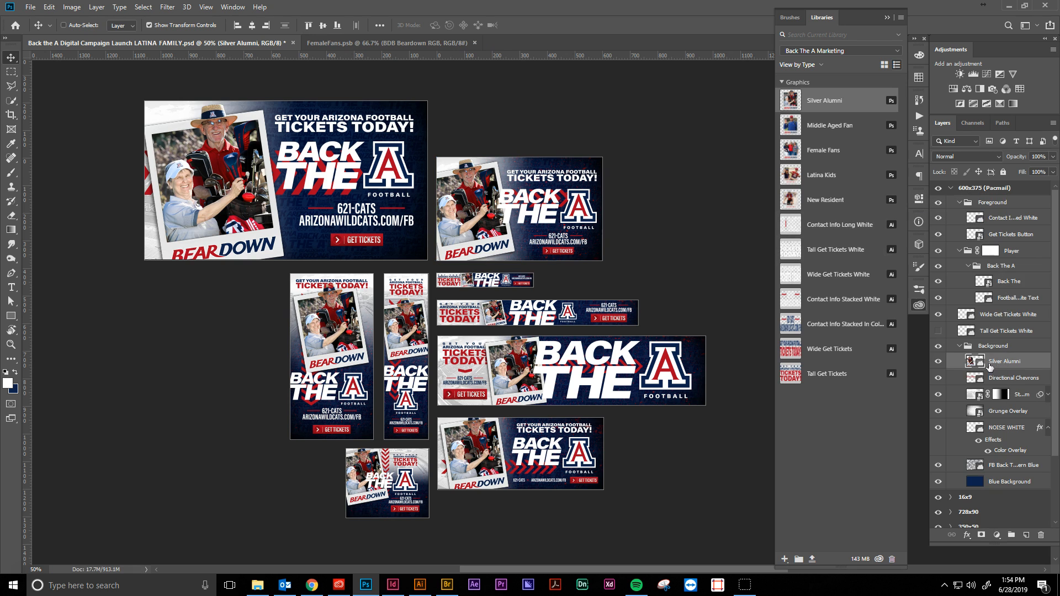
right_click(990, 367)
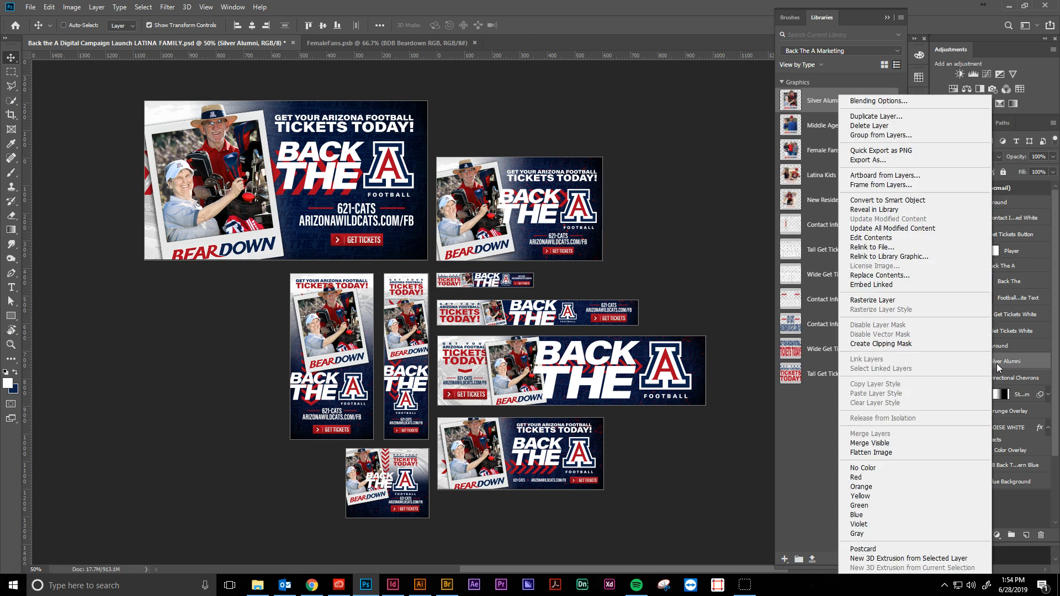
click(904, 257)
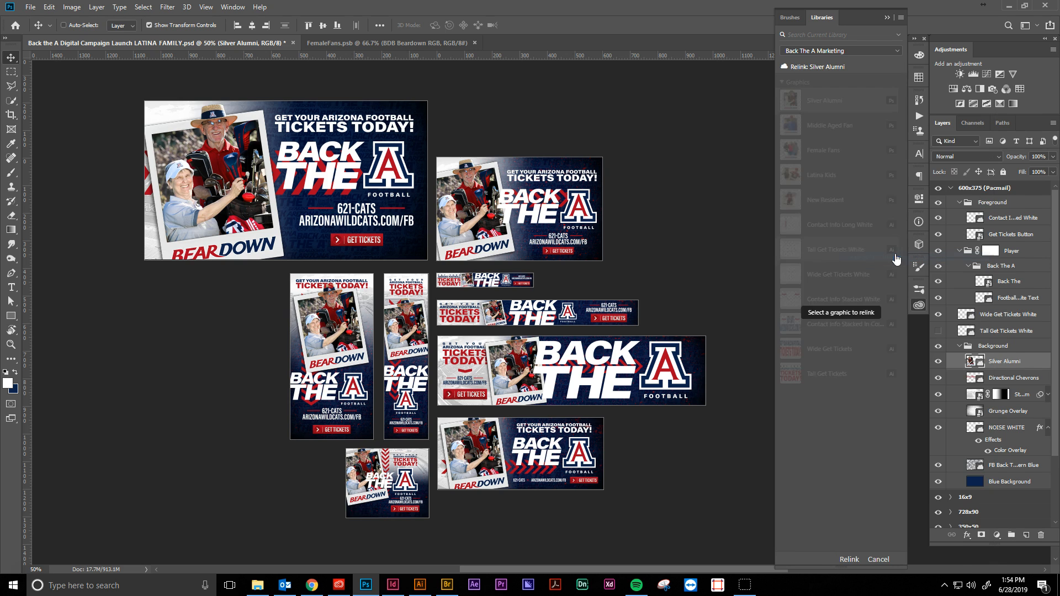
click(823, 176)
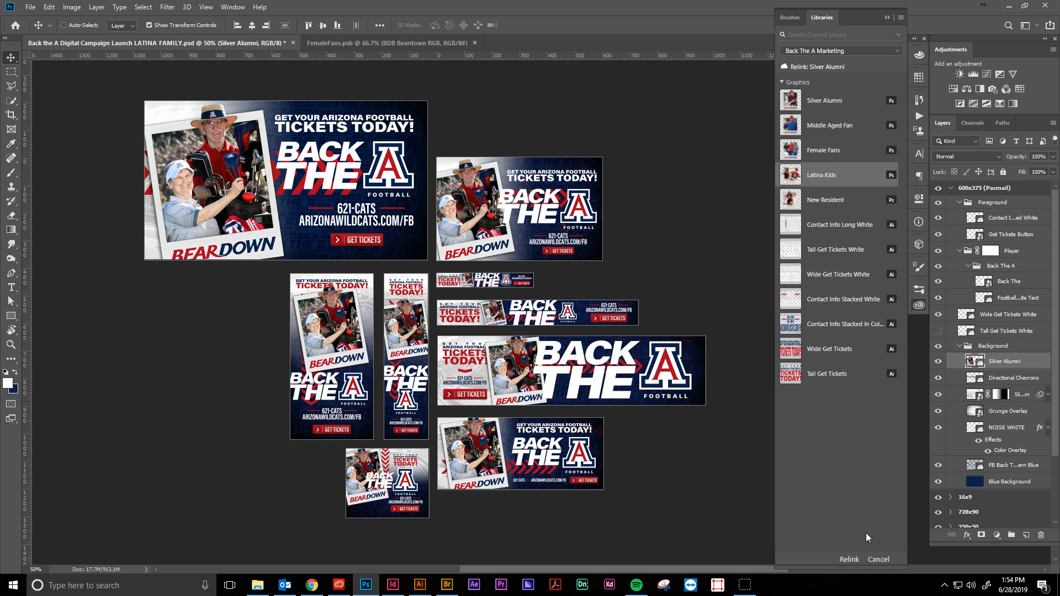
click(839, 560)
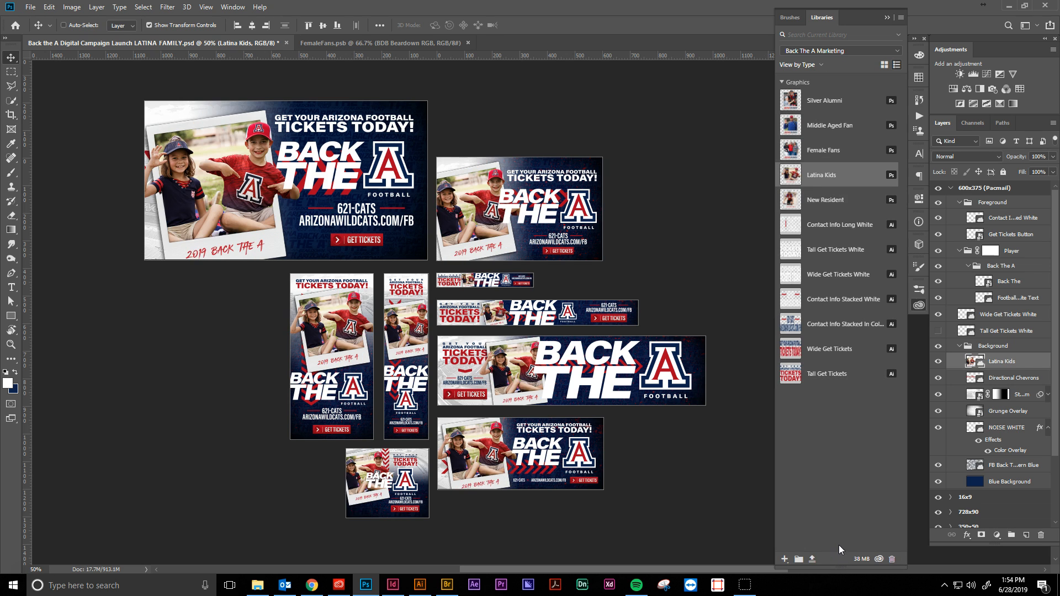
Step: Open the Latina Kids smart object and copy the BDB Beardown RGB logo from FemaleFans.psb onto its Polaroid caption area
double_click(976, 362)
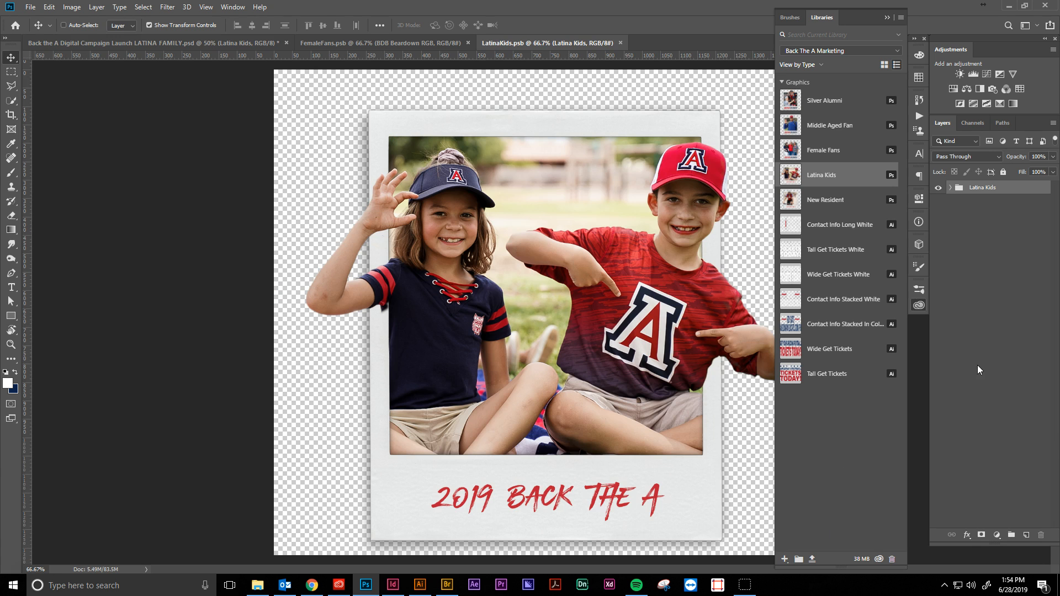
click(388, 36)
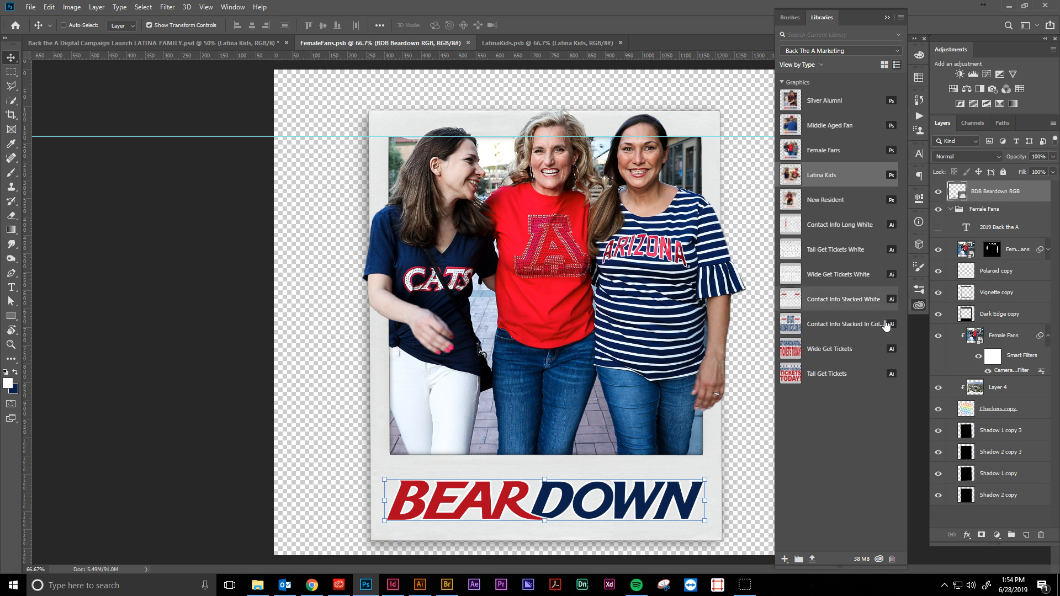
drag(1006, 192, 550, 499)
click(952, 208)
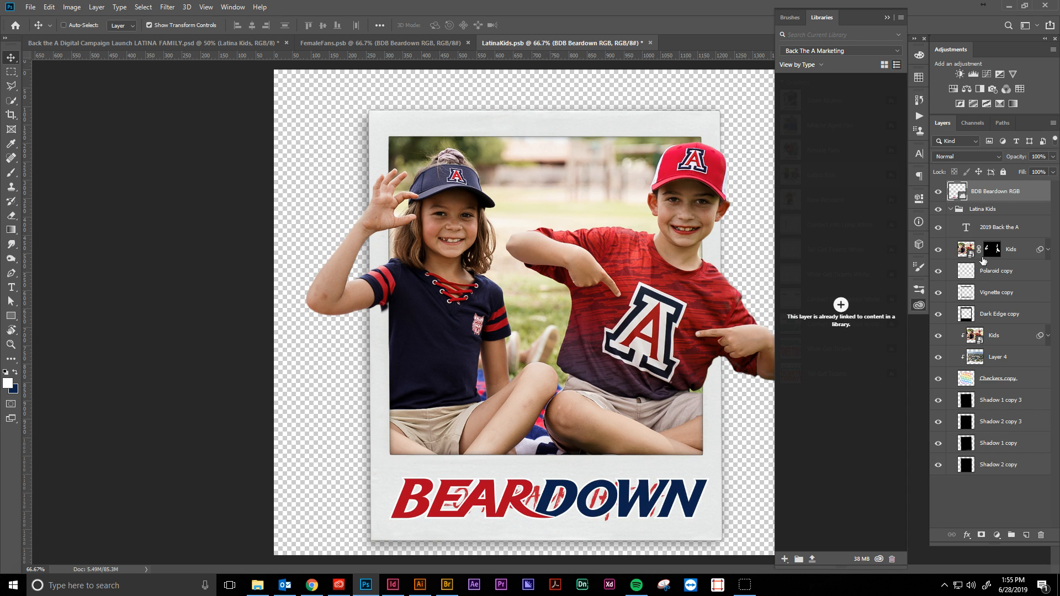
Step: Hide the 2019 Back the A text layer in the Latina Kids graphic, then save and close it, returning to the LATINA FAMILY document
click(991, 236)
click(939, 227)
key(ctrl+s)
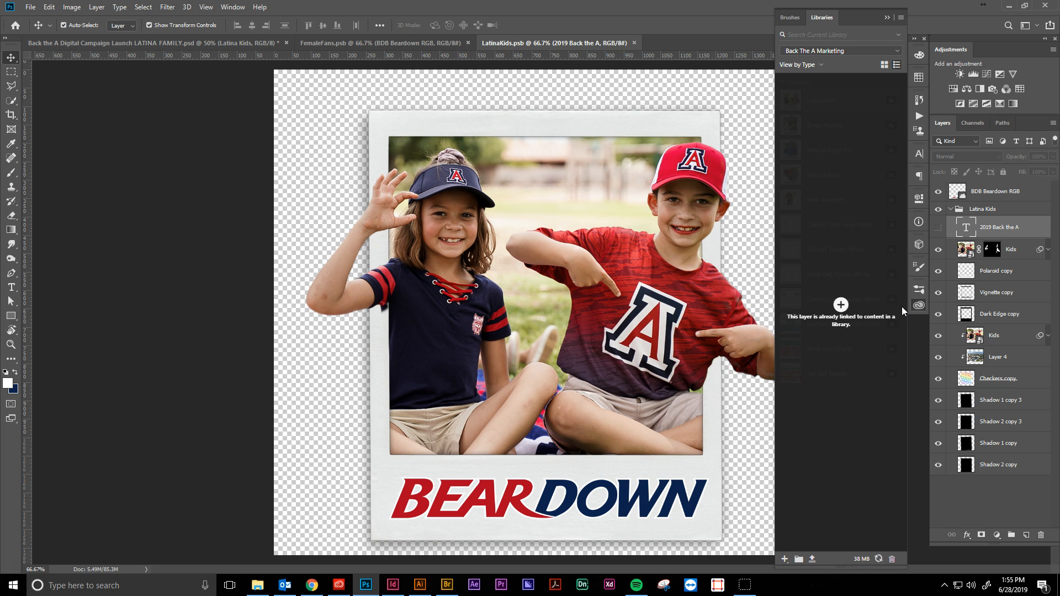
click(958, 209)
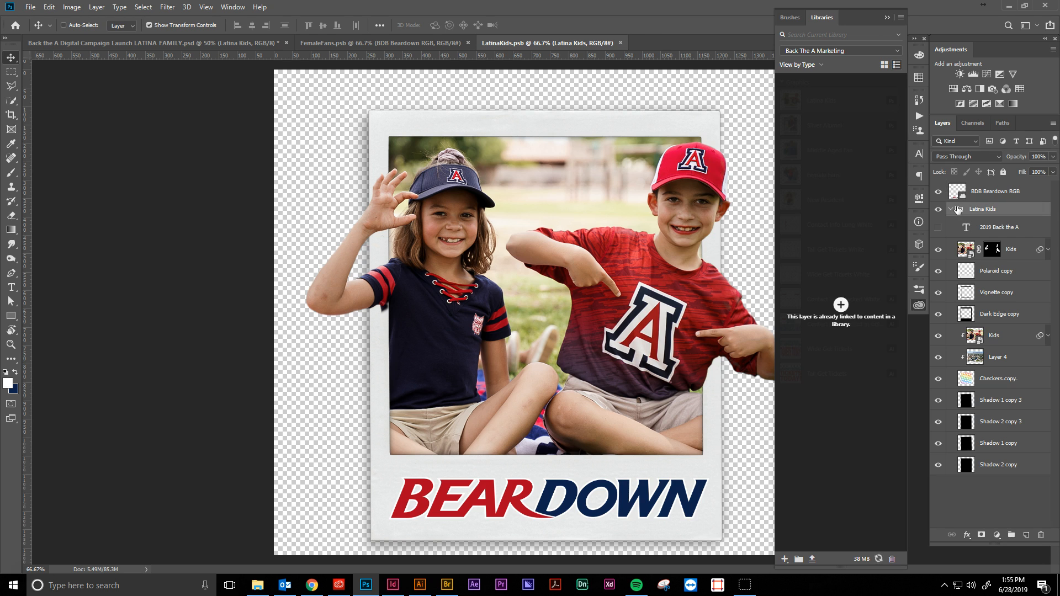
click(887, 18)
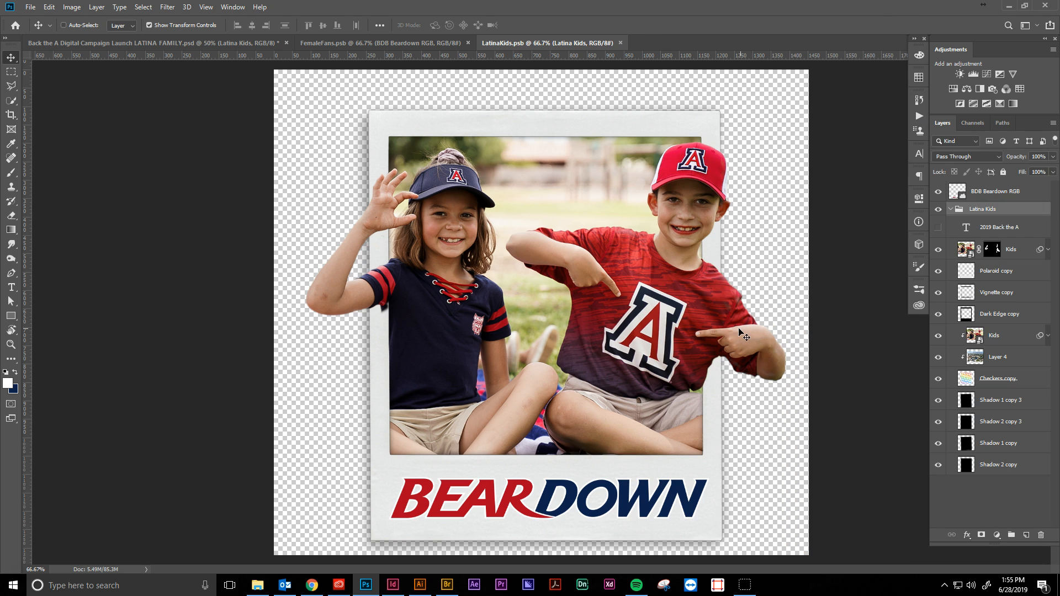
click(920, 306)
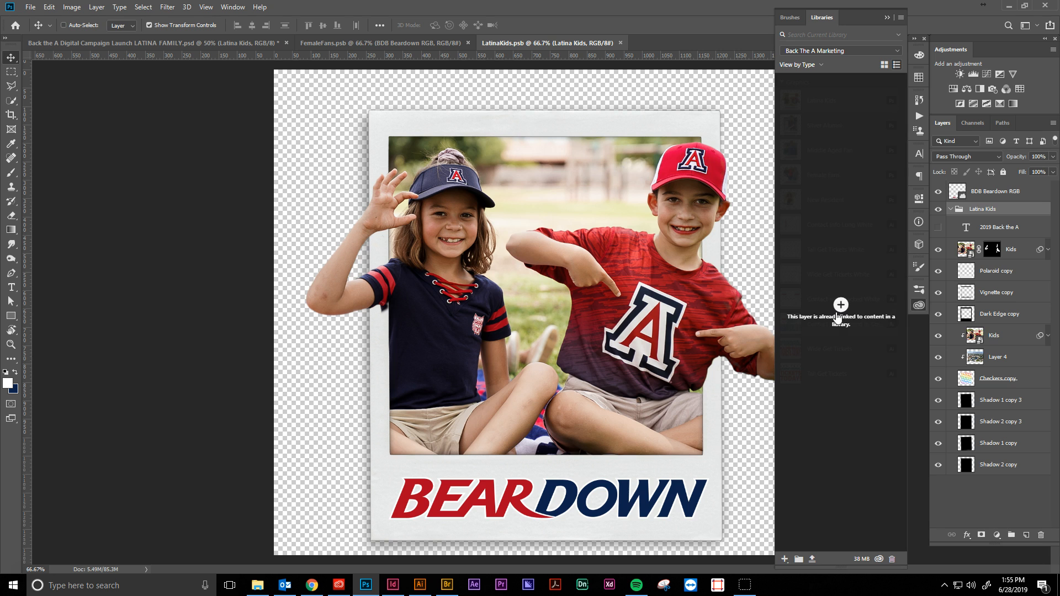
key(ctrl+w)
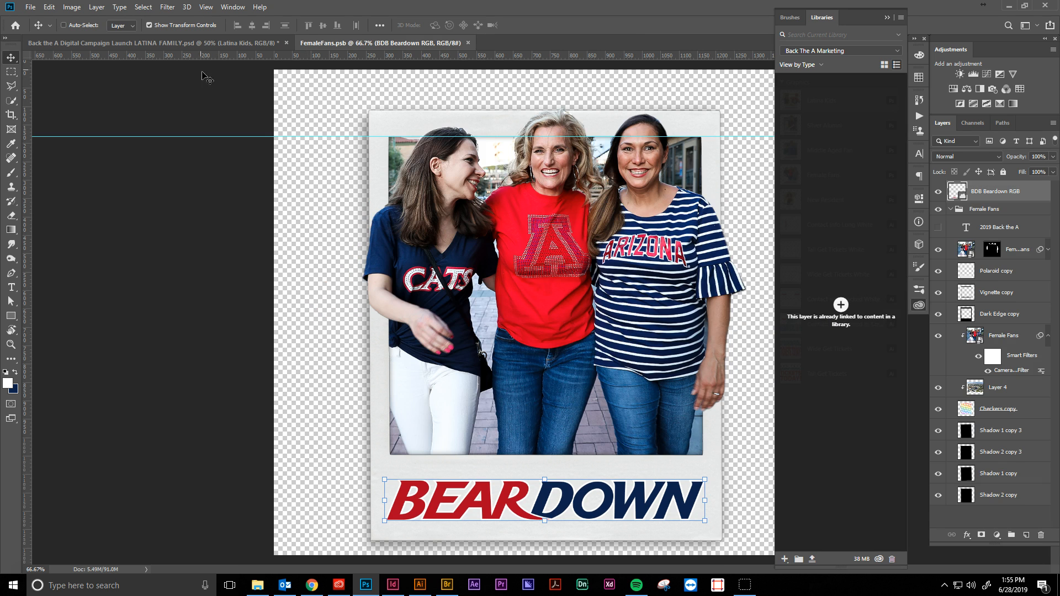
click(202, 43)
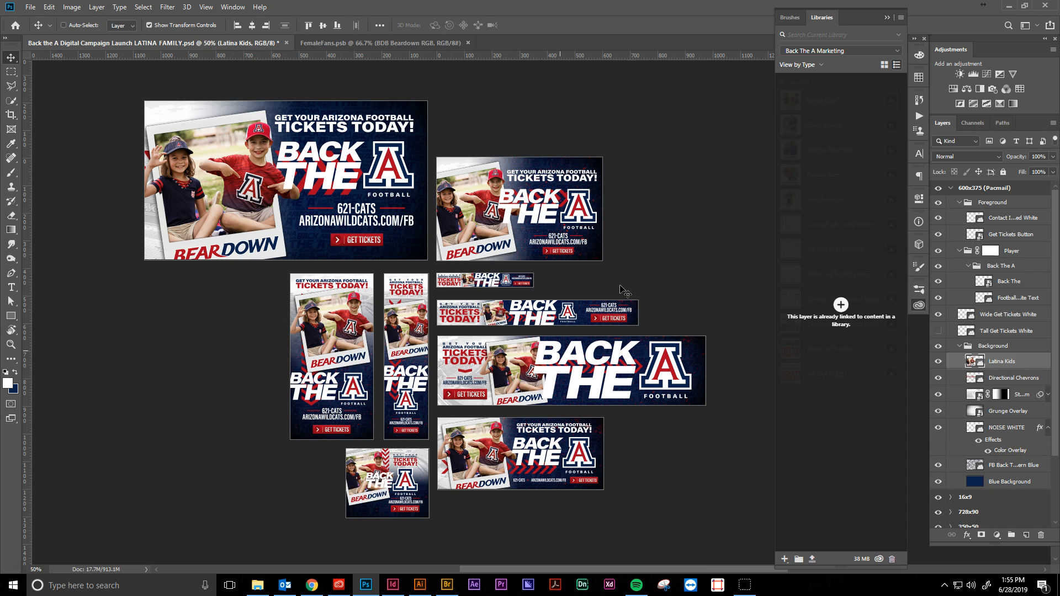
Step: Nudge the Back The A group in the 970x250 artboard to the right, clear of the Bear Down logo on the Polaroid
ctrl+click(521, 373)
ctrl+click(571, 366)
click(977, 495)
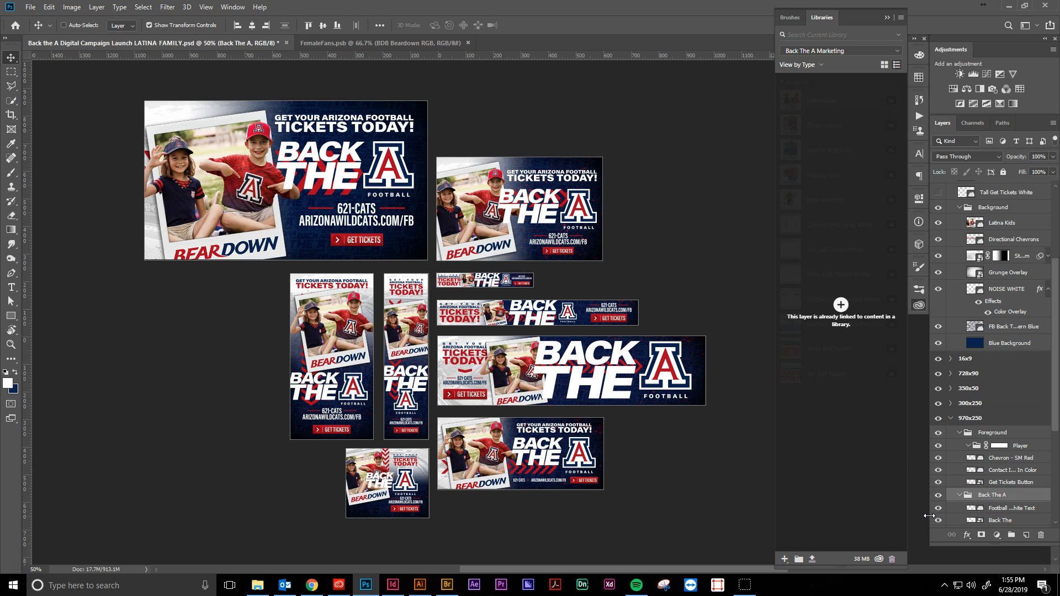
key(shift+Right)
key(Right)
key(Right)
key(Right)
key(Right)
key(Right)
key(Right)
key(Right)
key(Right)
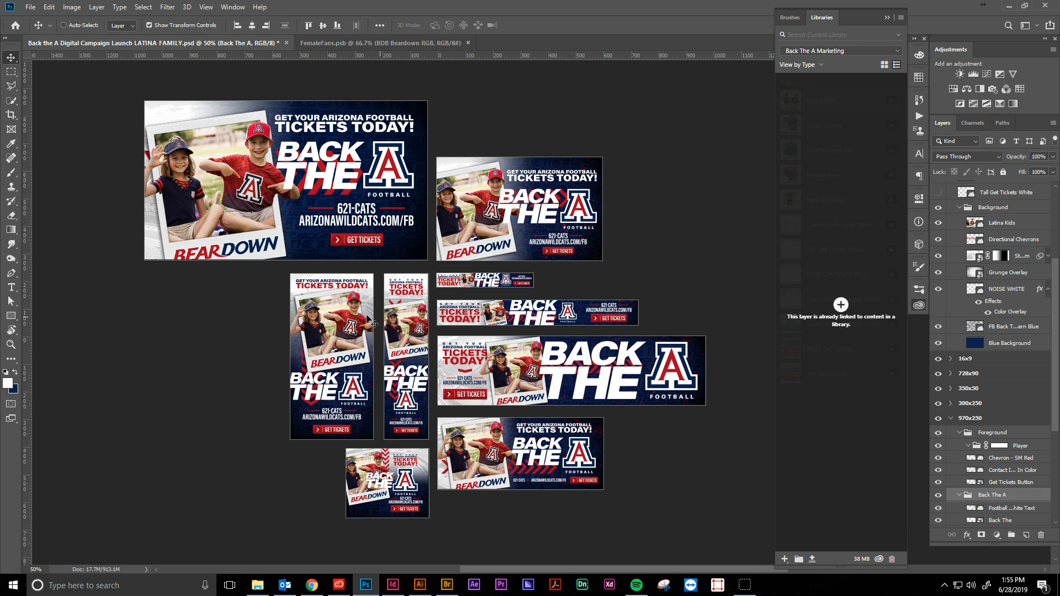
Step: Collapse the 600x375 (Pacmail) and 970x250 artboards in the layer list and select every artboard from 600x375 (Pacmail) through 160x600
key(z)
double_click(394, 467)
drag(394, 467, 398, 369)
mouse_move(500, 213)
mouse_down()
mouse_move(442, 329)
mouse_move(402, 349)
mouse_move(484, 242)
mouse_move(507, 314)
mouse_move(537, 356)
mouse_up()
alt+click(537, 359)
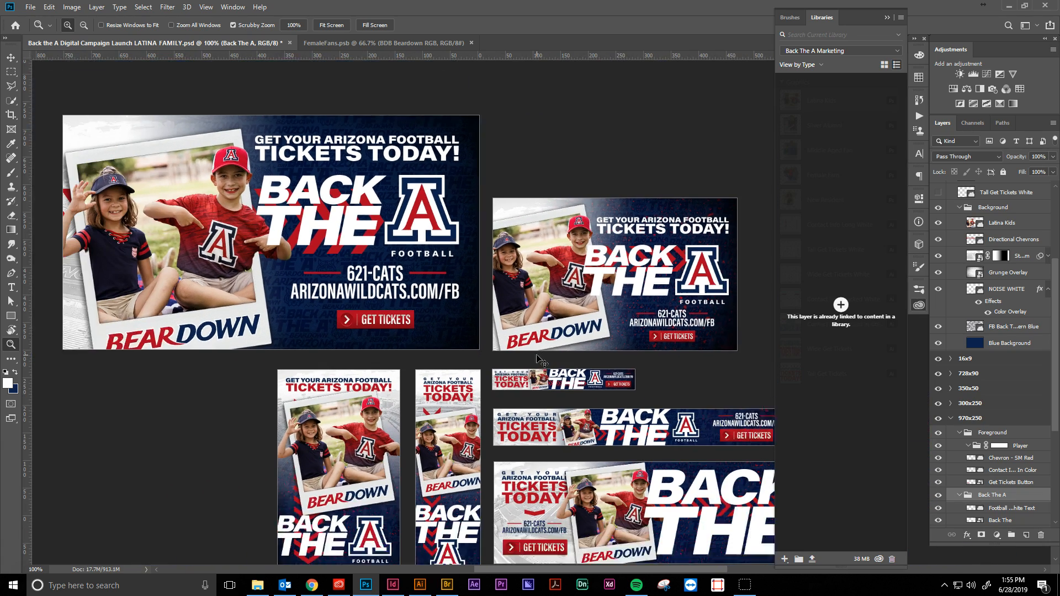
alt+click(509, 369)
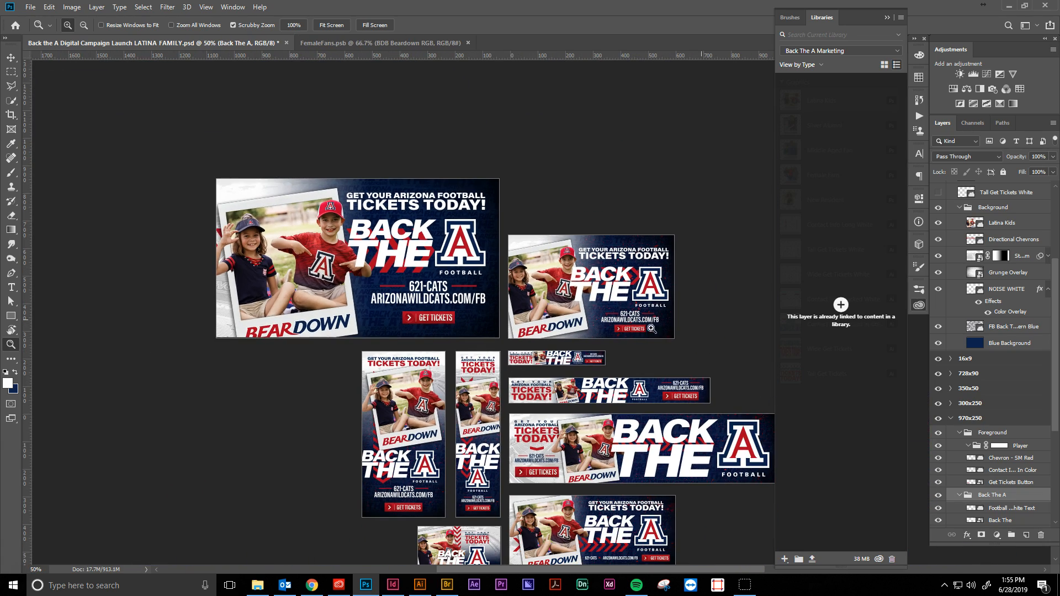
scroll(990, 199, up, 1)
scroll(990, 197, up, 6)
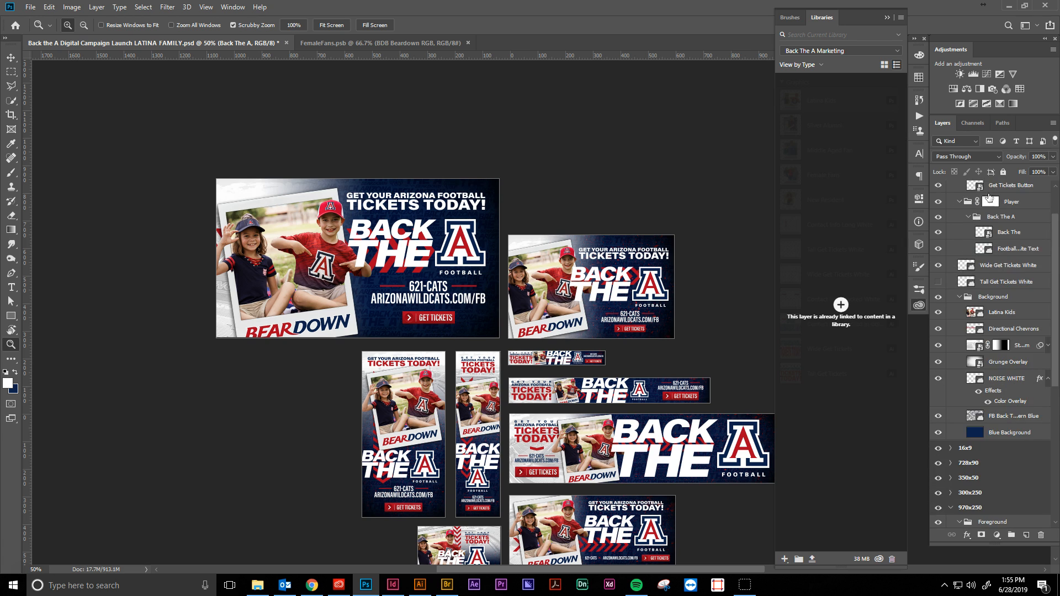
click(951, 189)
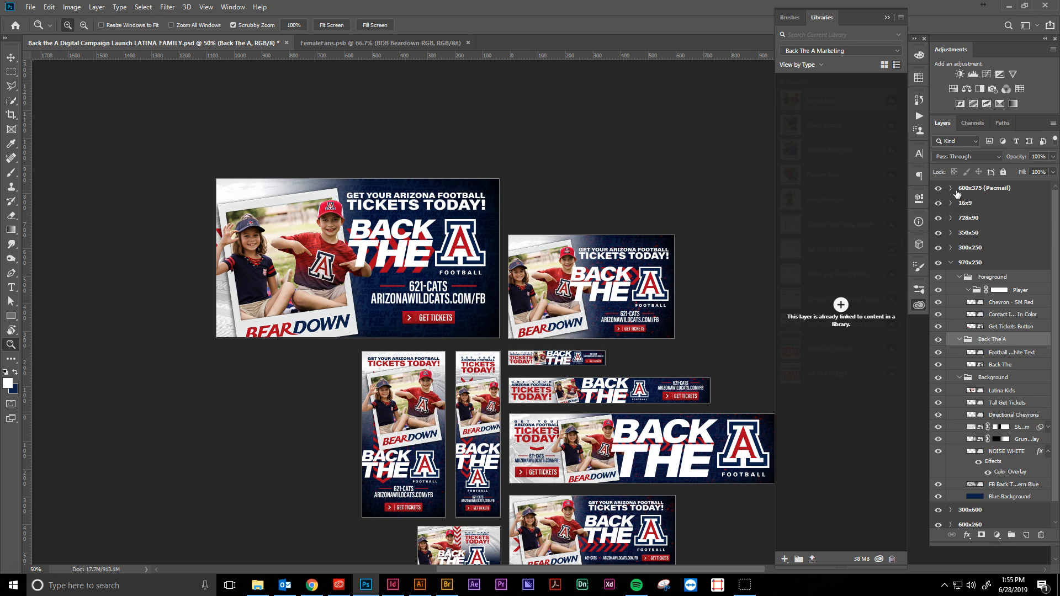
click(951, 264)
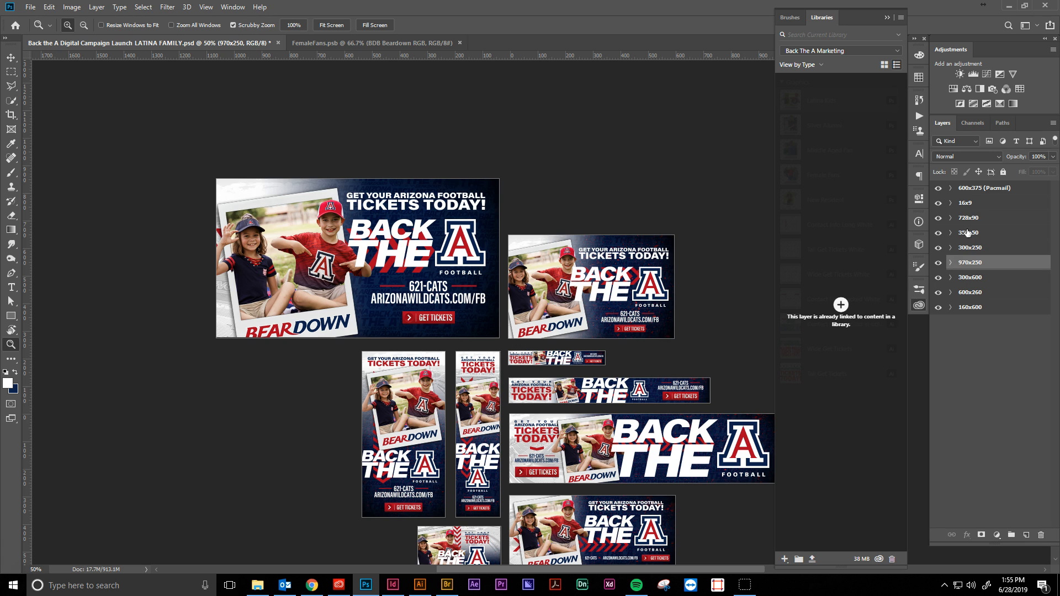
click(984, 189)
shift+click(973, 309)
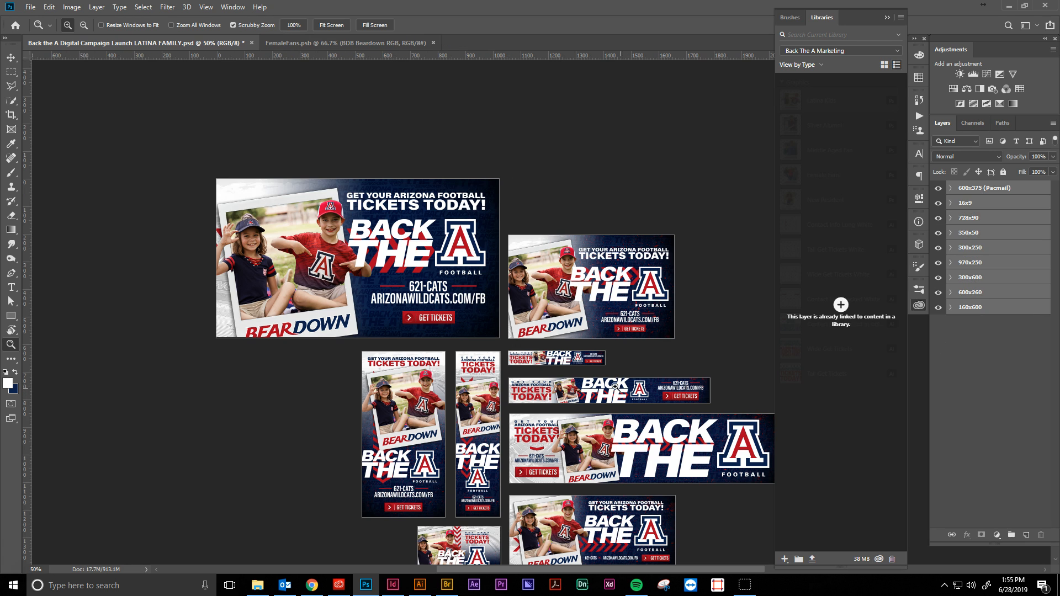
Step: Set up an Artboards to Files export of the LATINA FAMILY ads with _OUTPUT > _2018-19 OUTPUT > Football as its destination
click(30, 8)
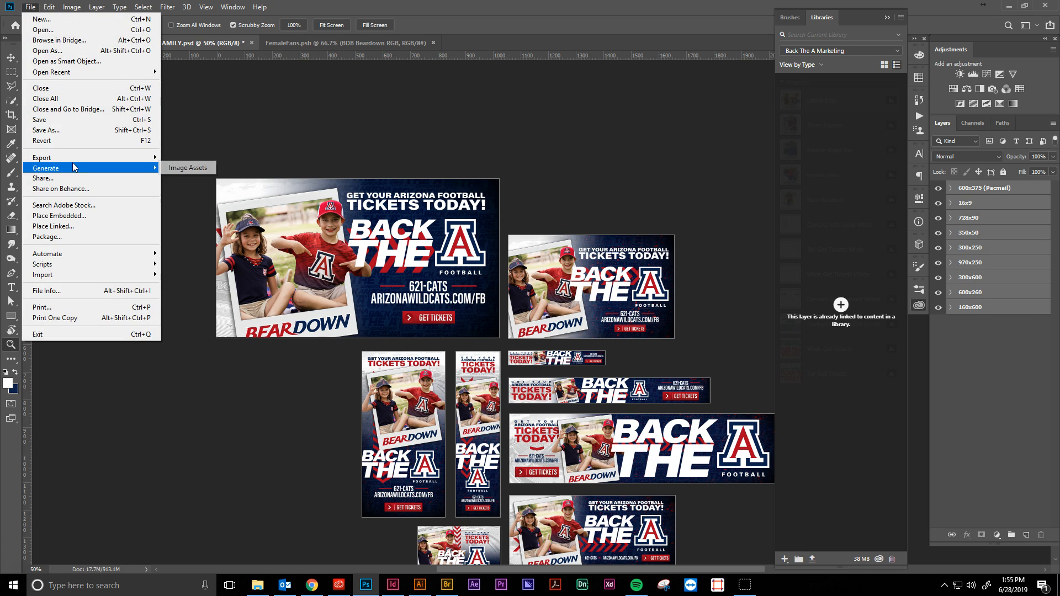
mouse_move(80, 158)
click(197, 218)
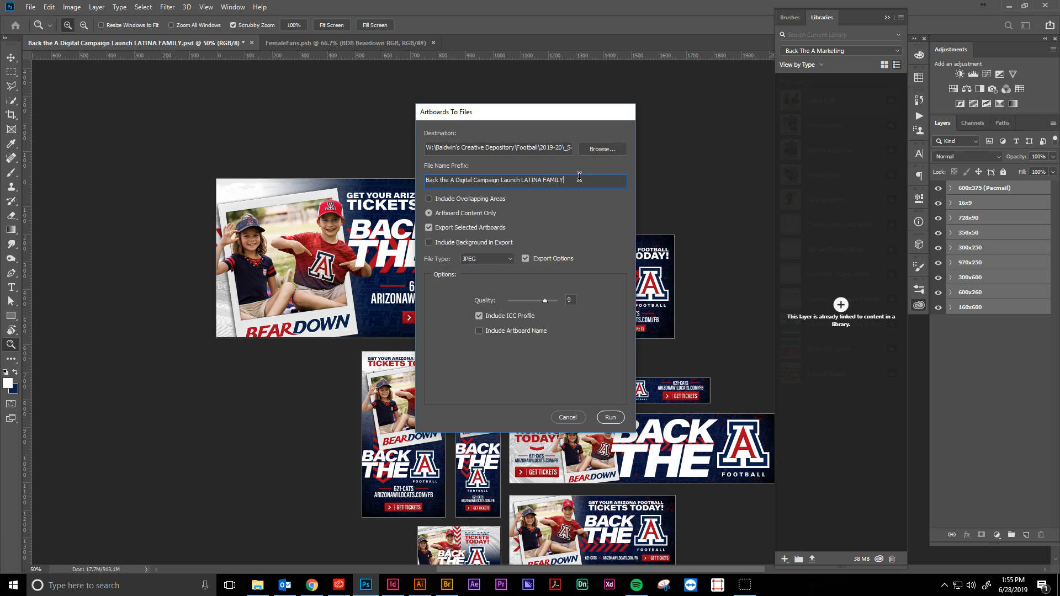
click(600, 148)
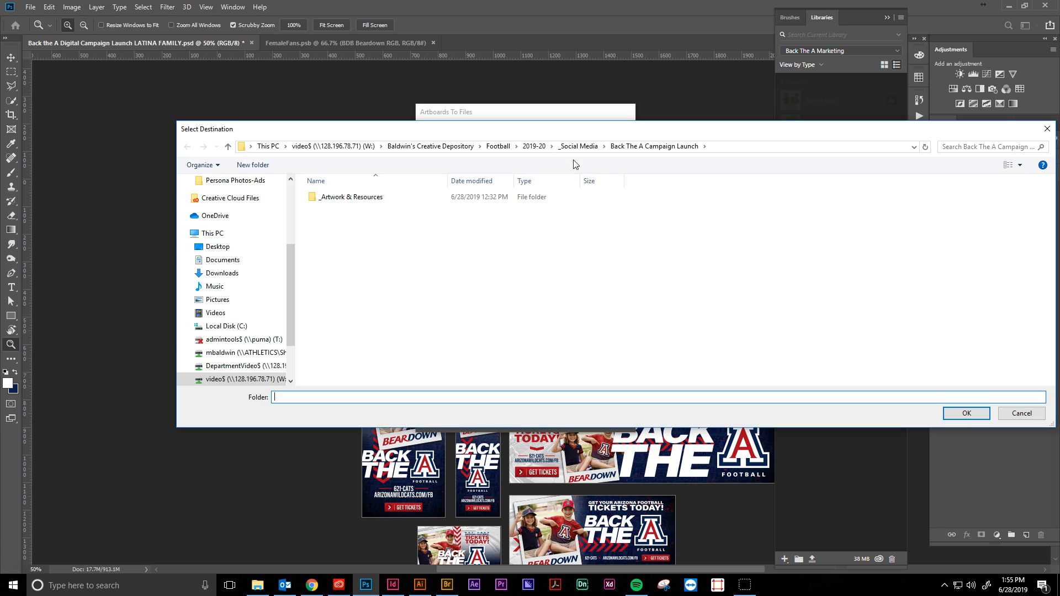
click(421, 147)
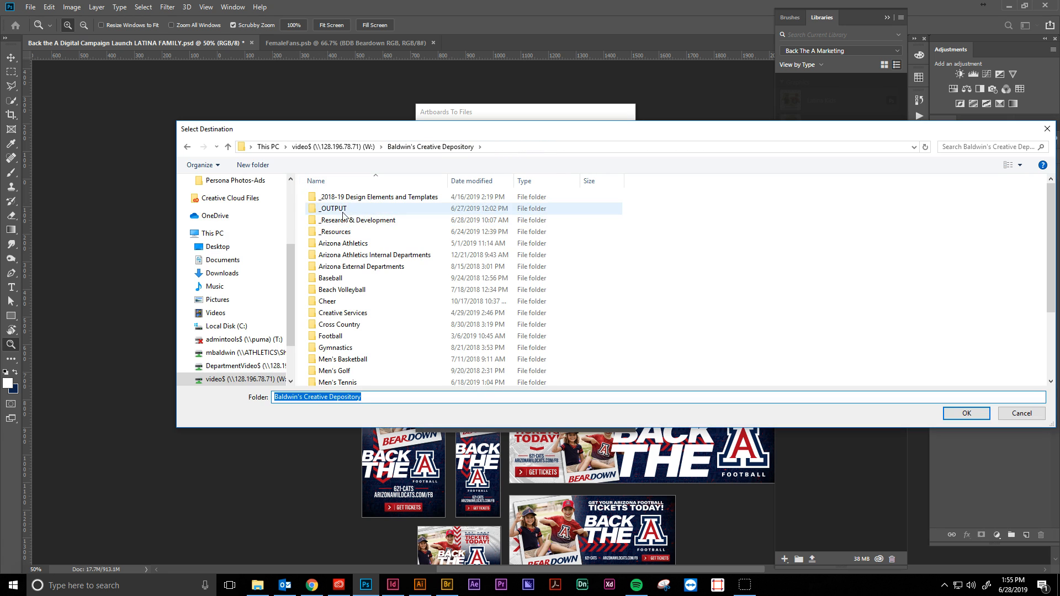
double_click(343, 211)
click(342, 212)
double_click(343, 212)
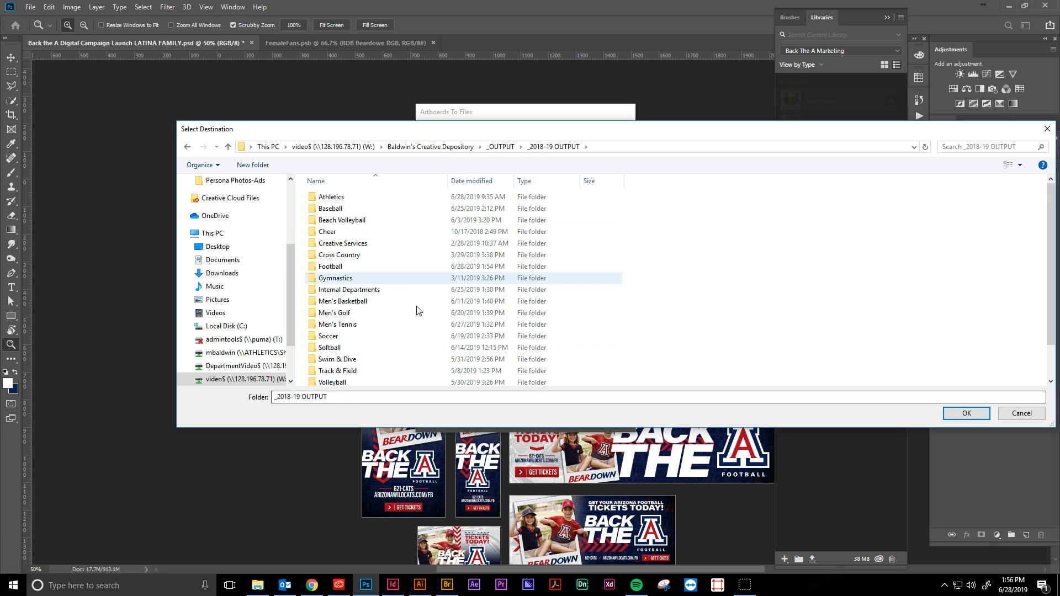
double_click(338, 268)
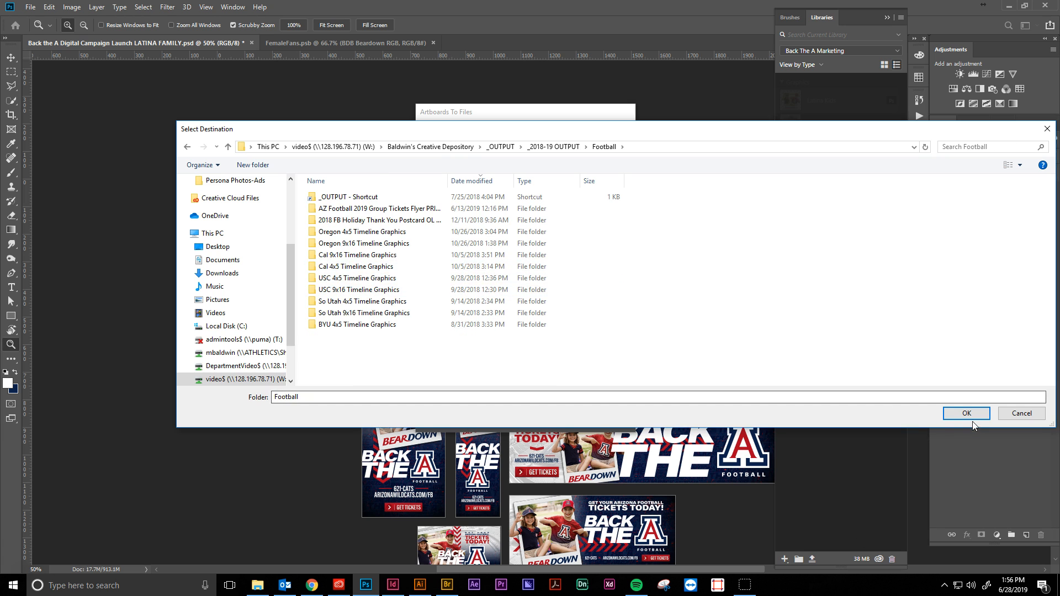
click(967, 413)
Step: Add a trailing space to the prefix Back the A Digital Campaign Launch LATINA FAMILY and run the JPEG export of the selected artboards
click(568, 180)
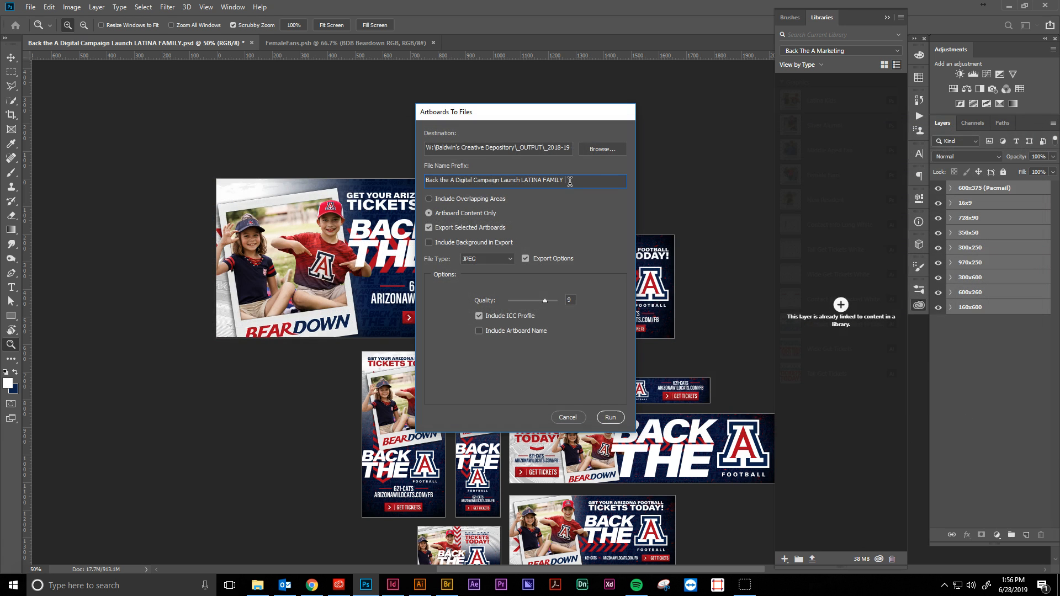
click(611, 418)
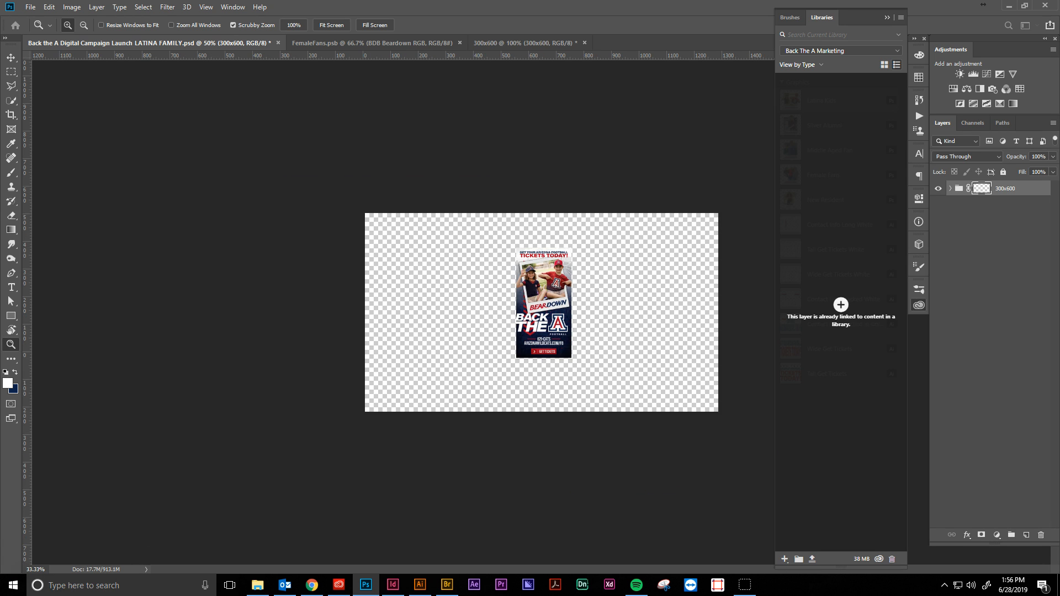
key(alt+Tab)
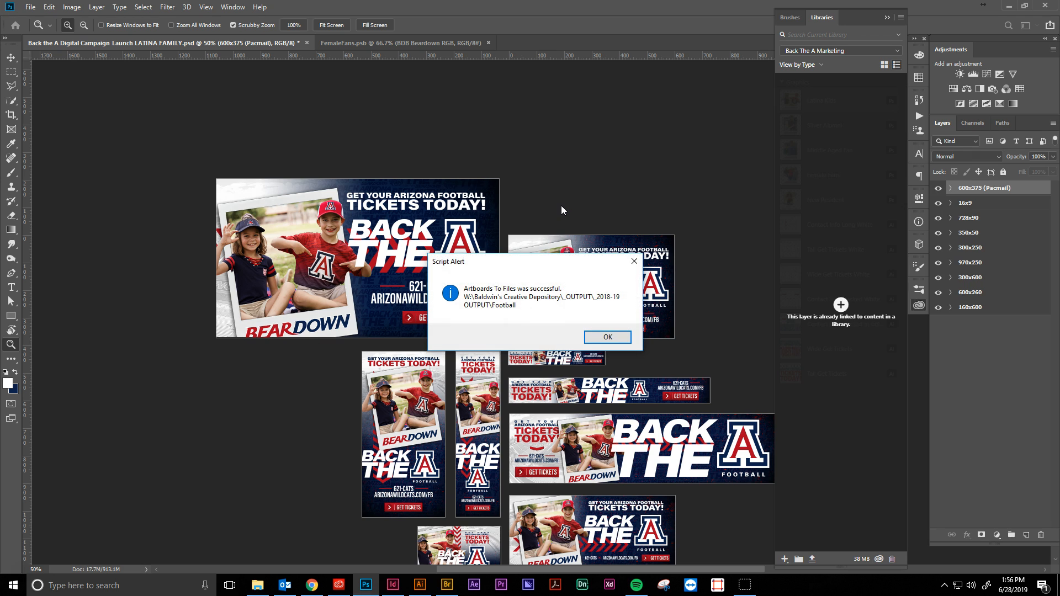
key(Return)
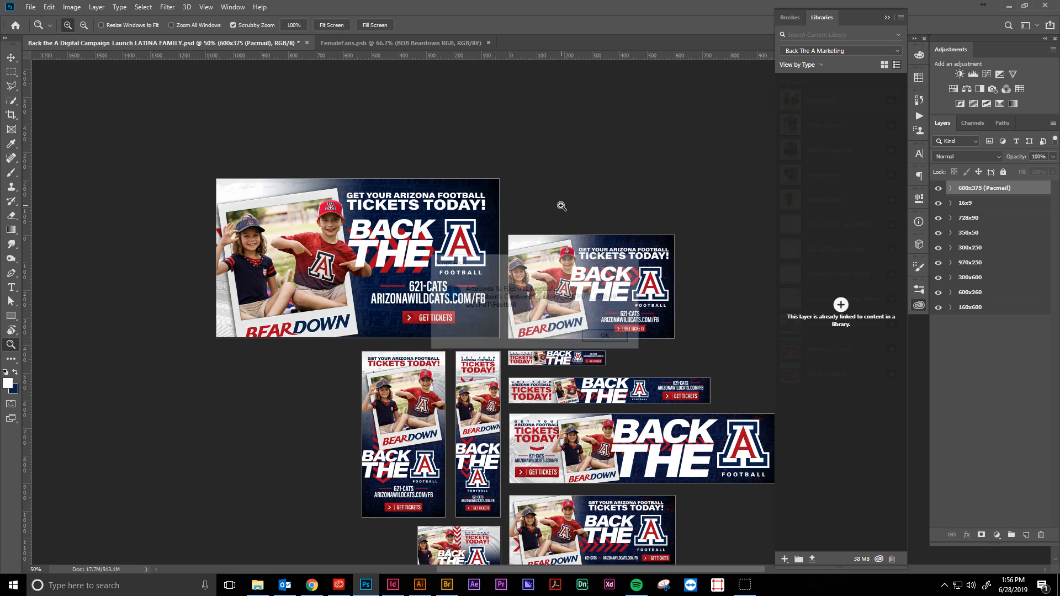